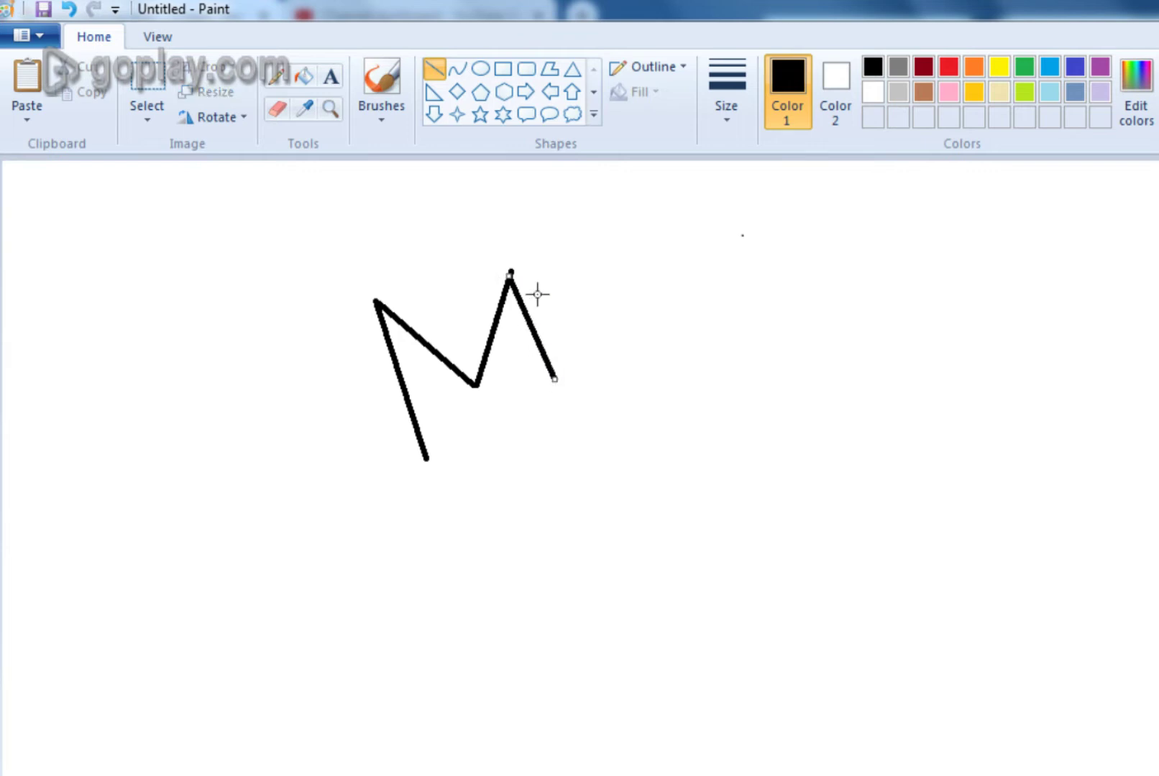
# Complete the crown outline with straight lines forming the middle spike's right side, the right spike and the closing bottom edge.
pyautogui.moveTo(527, 299); pyautogui.dragTo(530, 296)
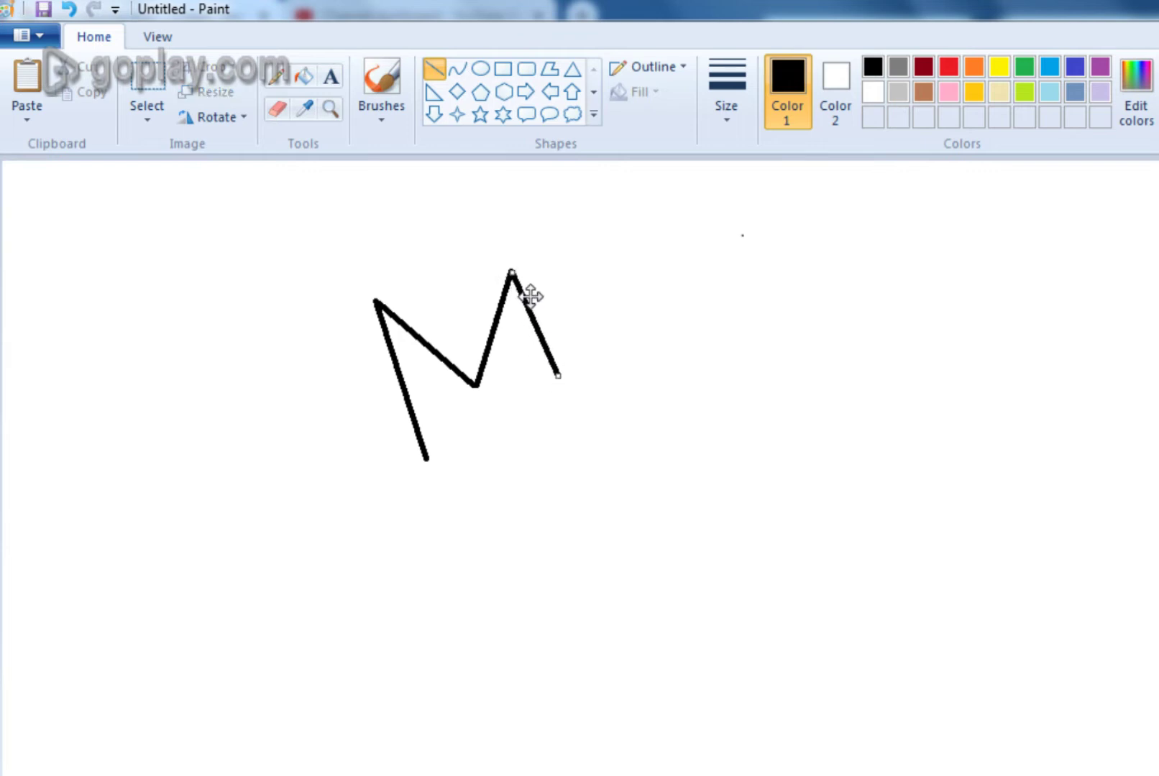
pyautogui.click(596, 291)
pyautogui.hotkey('ctrl', 'z')
pyautogui.moveTo(558, 377)
pyautogui.mouseDown()
pyautogui.moveTo(603, 310)
pyautogui.moveTo(672, 289)
pyautogui.moveTo(631, 293)
pyautogui.moveTo(657, 287)
pyautogui.moveTo(647, 277)
pyautogui.moveTo(666, 283)
pyautogui.moveTo(615, 375)
pyautogui.moveTo(596, 476)
pyautogui.moveTo(591, 461)
pyautogui.mouseUp()
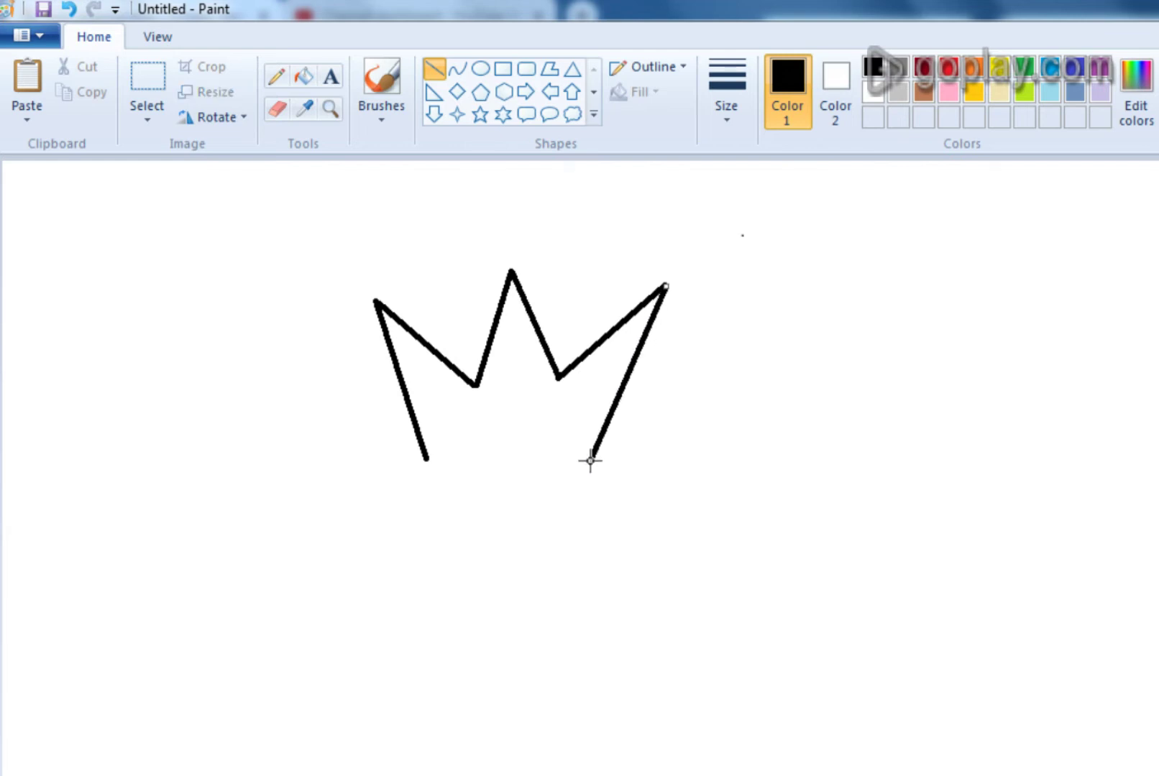
pyautogui.click(446, 489)
pyautogui.moveTo(423, 457)
pyautogui.mouseDown()
pyautogui.moveTo(596, 467)
pyautogui.moveTo(590, 458)
pyautogui.mouseUp()
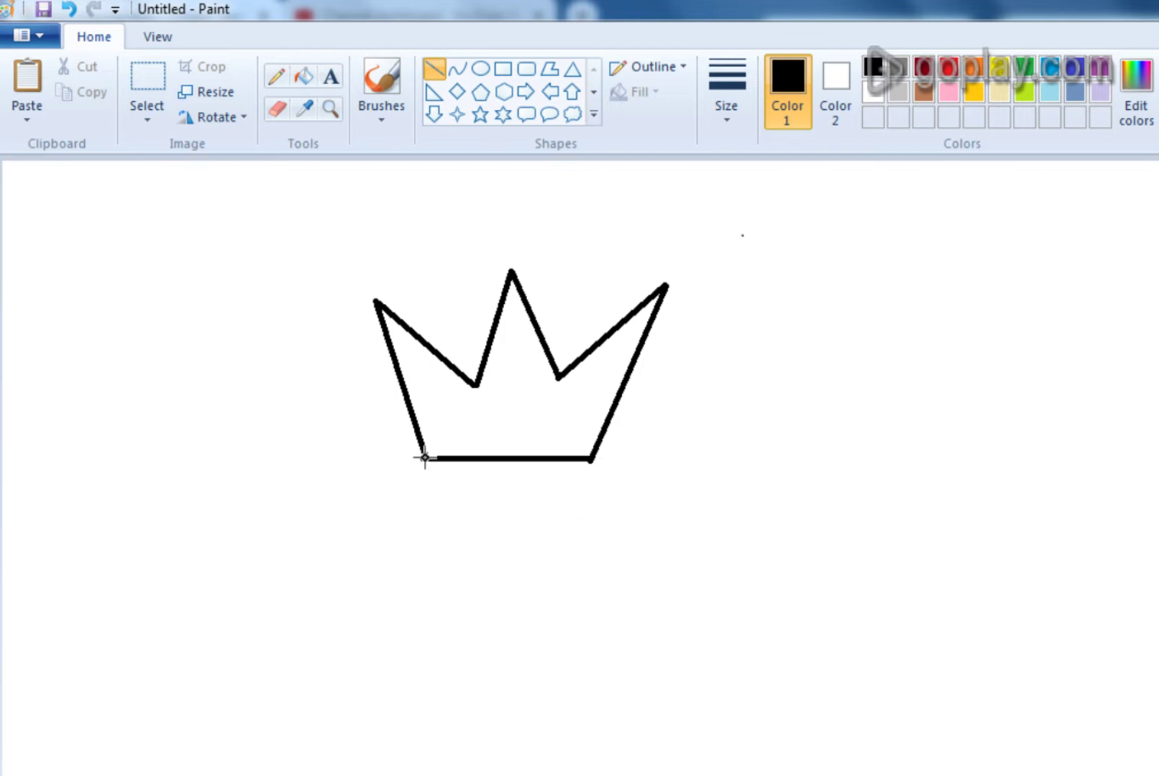
# Draw a long, thin rectangle along the crown's bottom edge, slightly wider than the base, as its band.
pyautogui.click(504, 68)
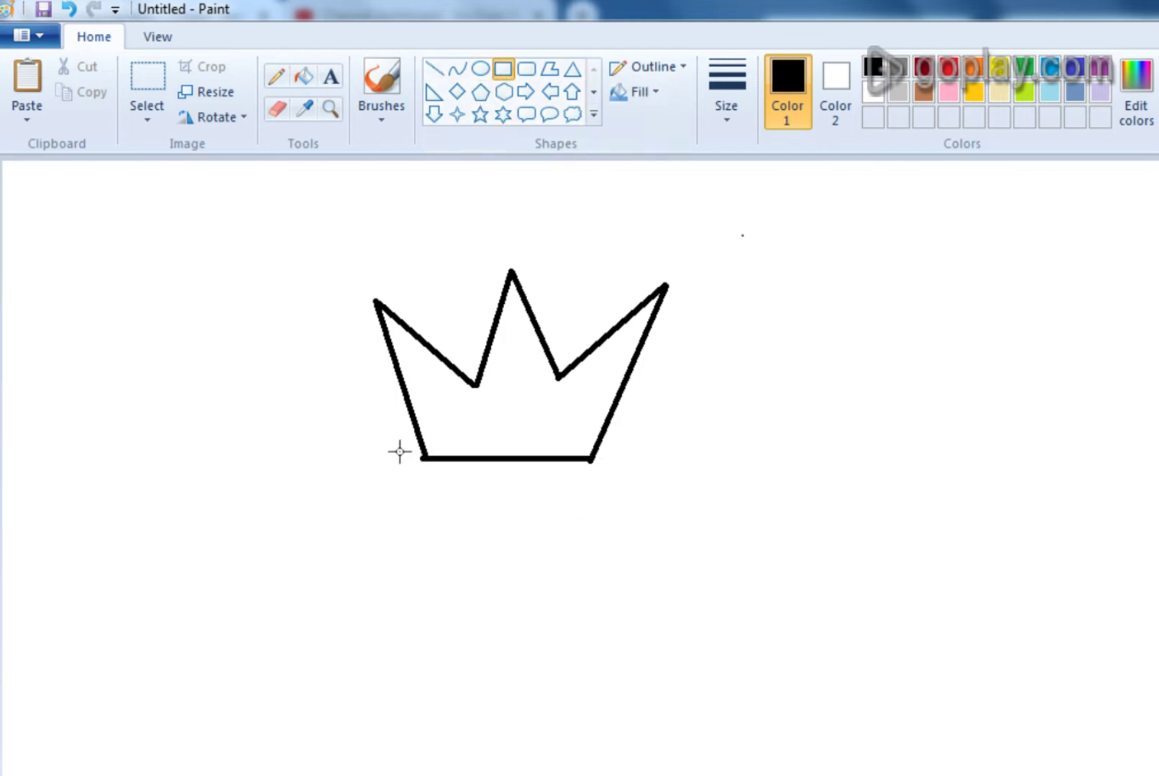
pyautogui.moveTo(405, 460); pyautogui.dragTo(602, 485)
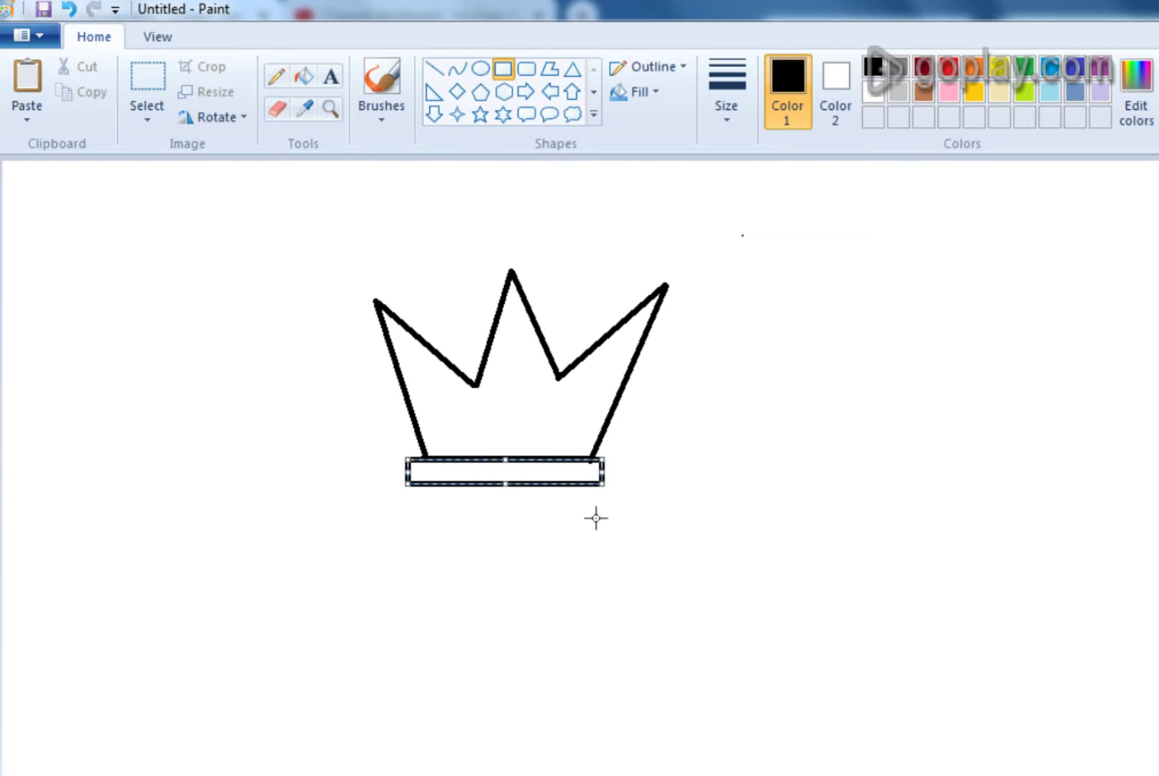
pyautogui.click(588, 548)
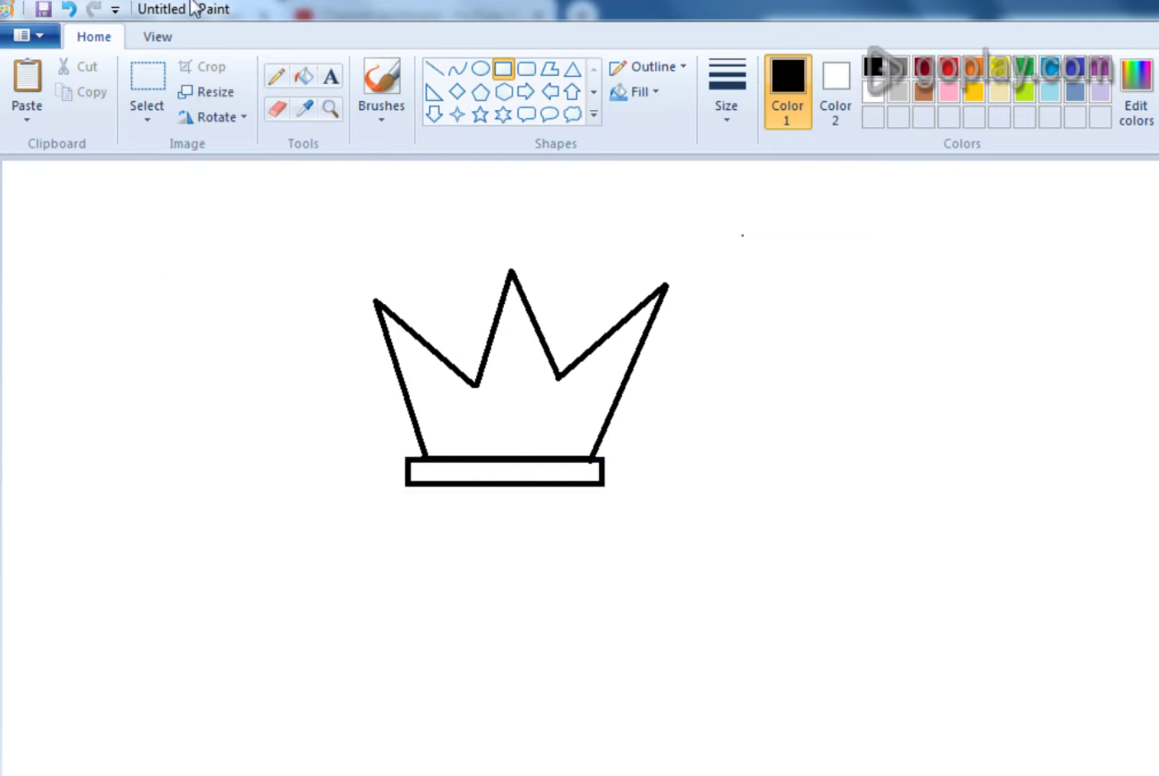
# Draw a small circular eye just below the notch between the left and middle spikes and fill it black.
pyautogui.click(480, 71)
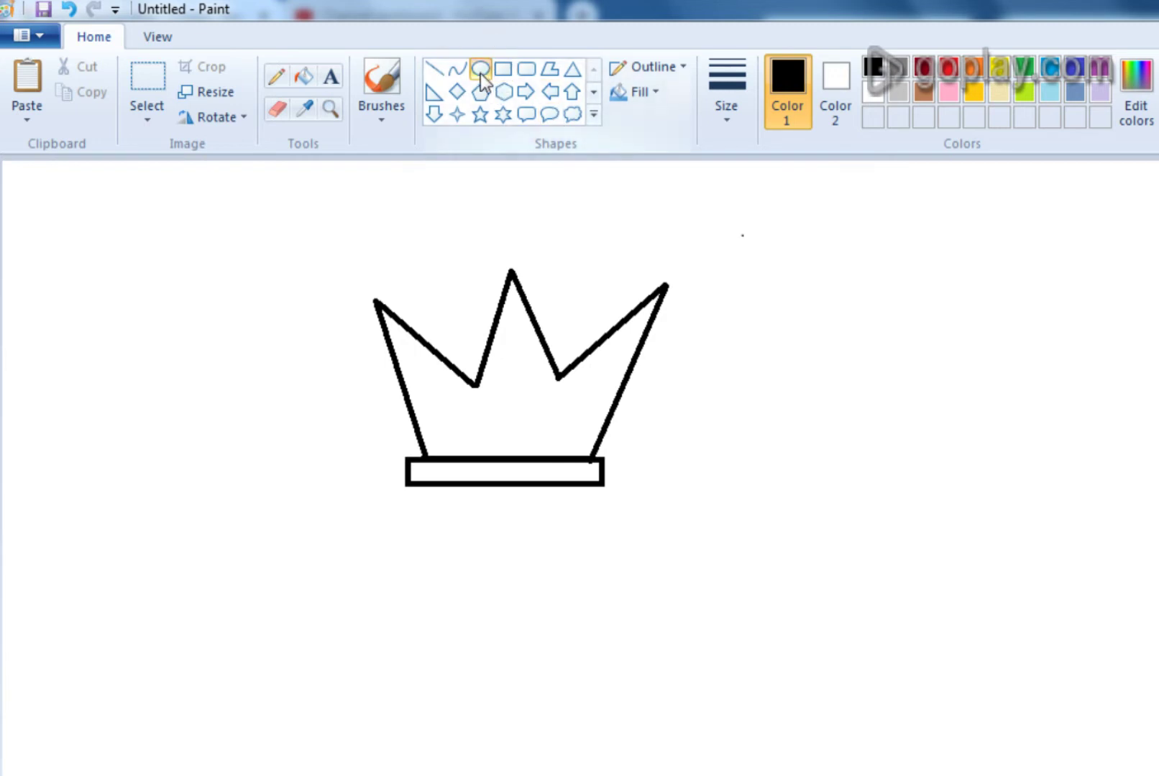
pyautogui.moveTo(447, 390); pyautogui.dragTo(489, 431)
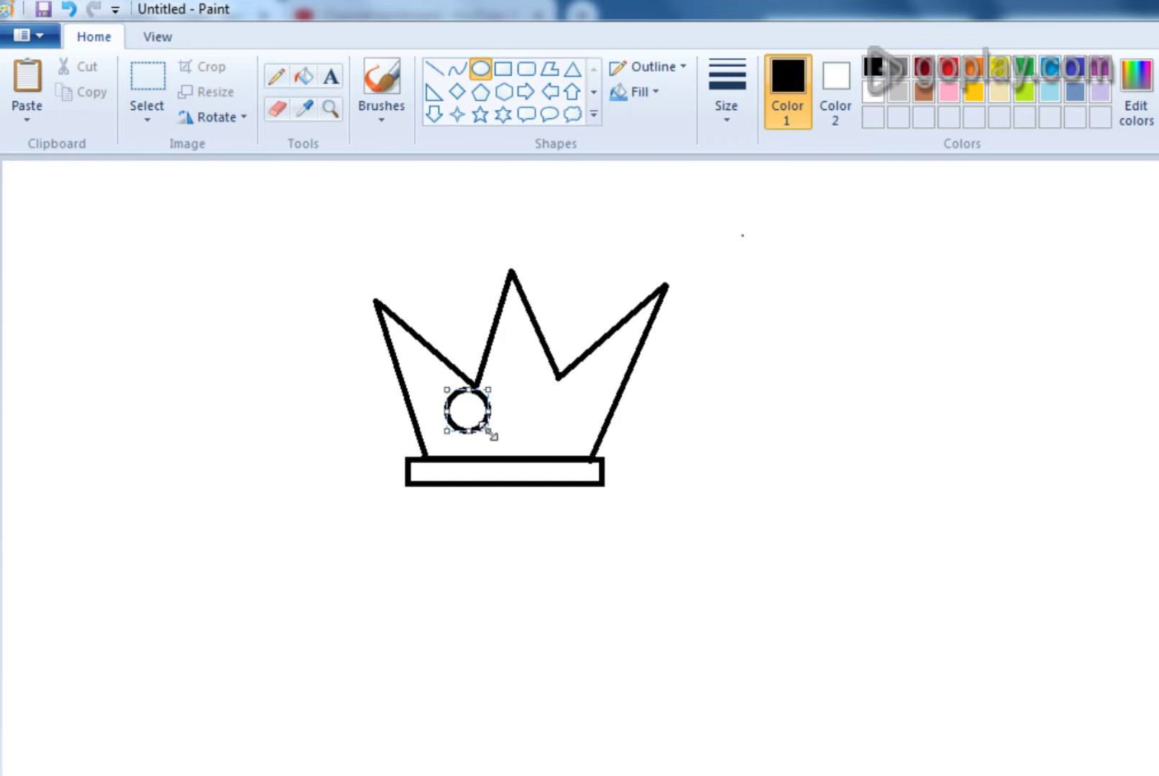
pyautogui.press('Down')
pyautogui.press('Down')
pyautogui.press('Down')
pyautogui.press('Down')
pyautogui.press('Down')
pyautogui.press('Down')
pyautogui.press('Down')
pyautogui.press('Down')
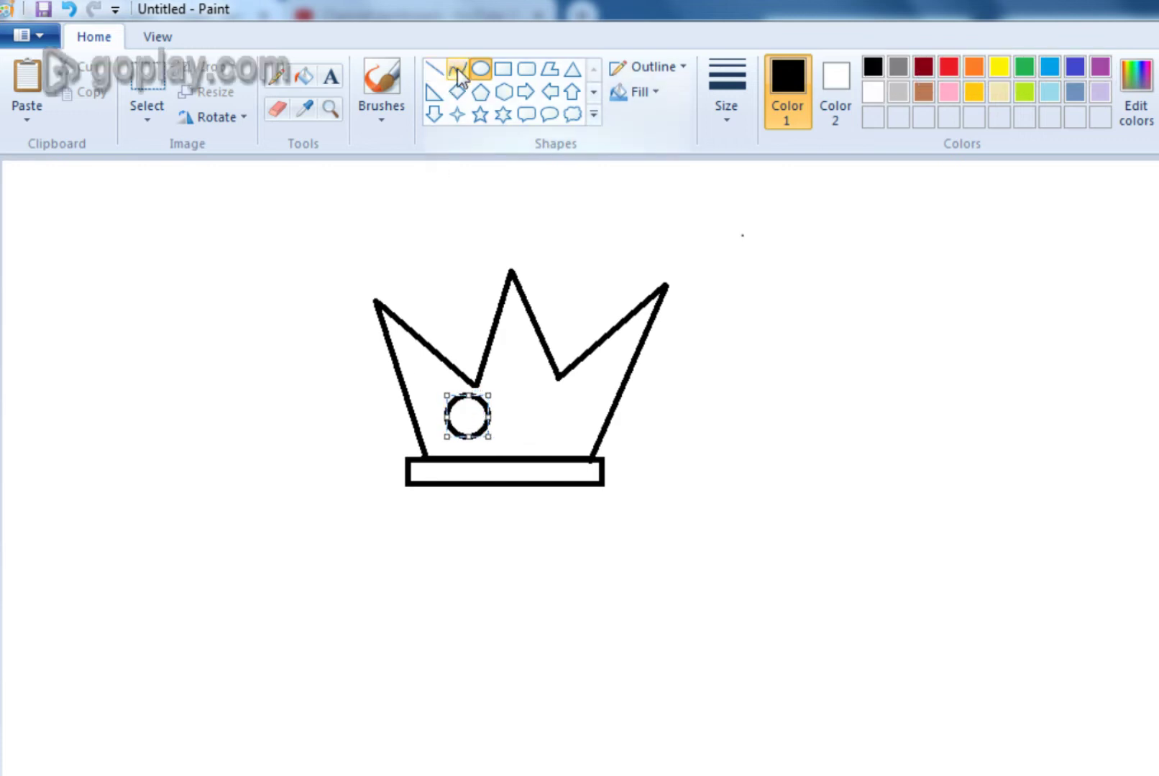
pyautogui.click(310, 75)
pyautogui.click(468, 416)
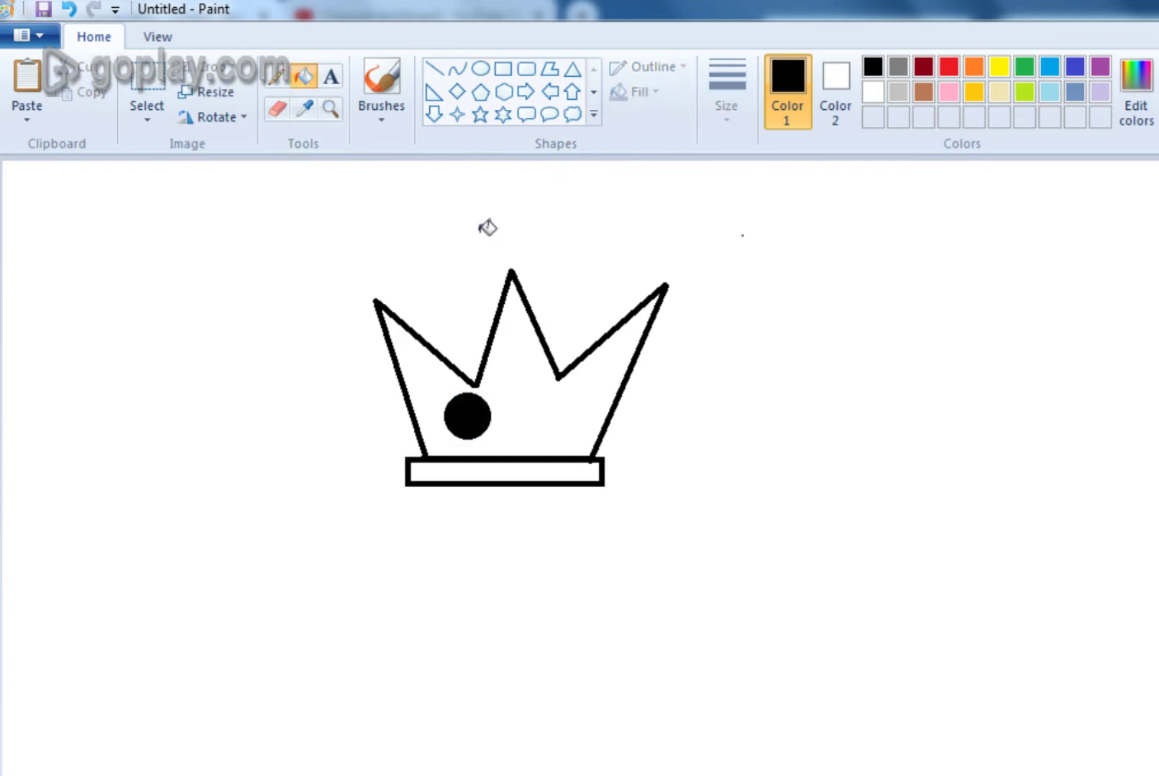
# Add white highlights to the black eye: a small filled circle at its lower right and a filled curved patch at its upper left.
pyautogui.click(479, 69)
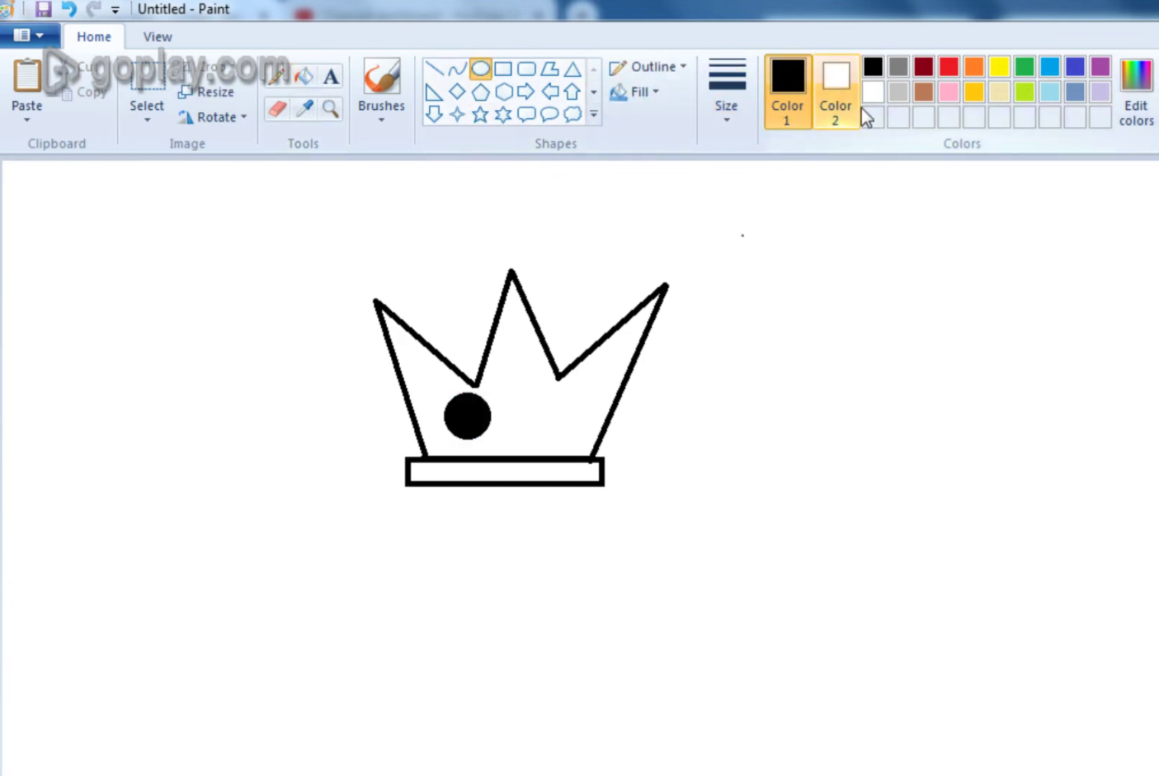
pyautogui.click(871, 91)
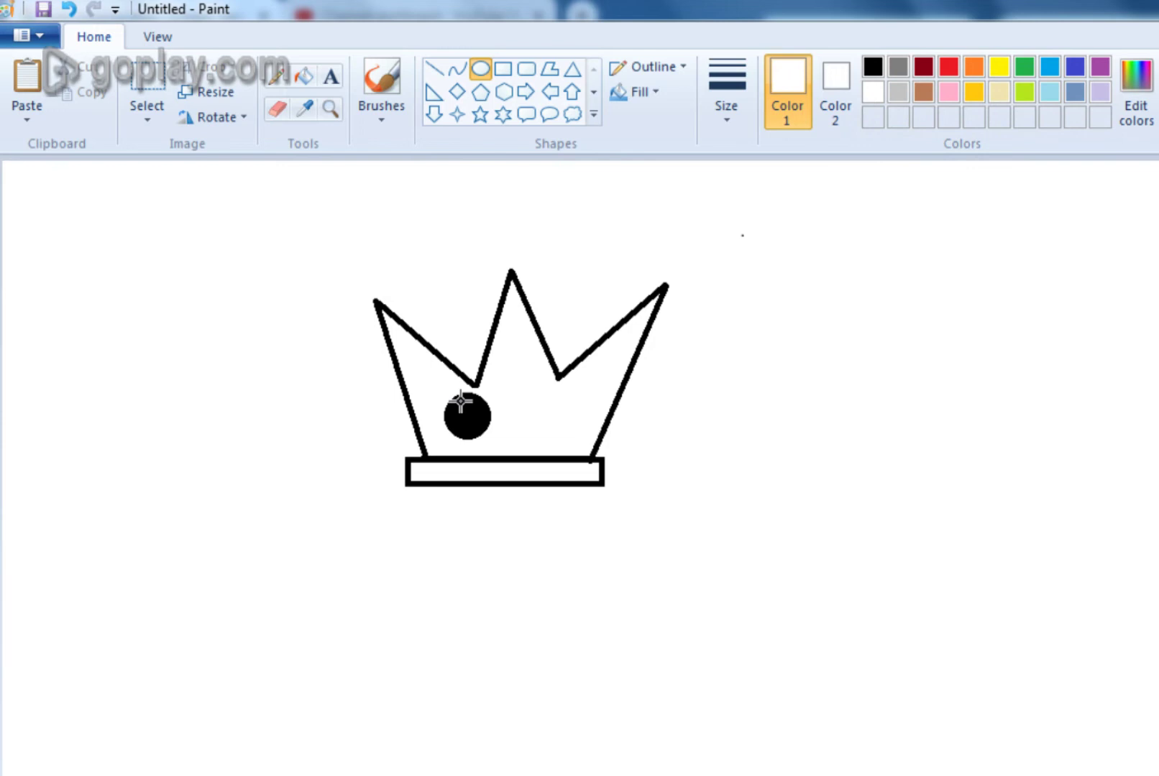
pyautogui.moveTo(466, 420); pyautogui.dragTo(482, 429)
pyautogui.click(457, 69)
pyautogui.moveTo(448, 426)
pyautogui.mouseDown()
pyautogui.moveTo(470, 401)
pyautogui.moveTo(469, 416)
pyautogui.mouseUp()
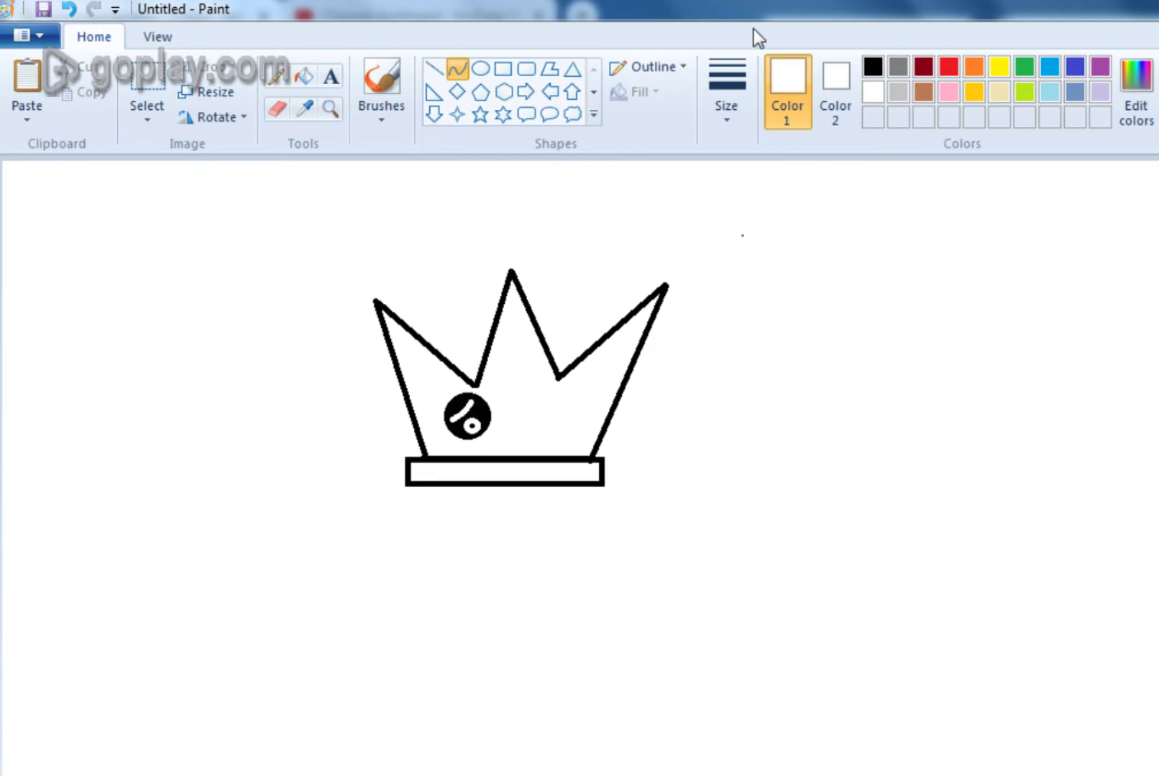
pyautogui.click(726, 108)
pyautogui.click(738, 181)
pyautogui.moveTo(453, 417)
pyautogui.mouseDown()
pyautogui.moveTo(475, 400)
pyautogui.moveTo(457, 399)
pyautogui.mouseUp()
pyautogui.click(304, 80)
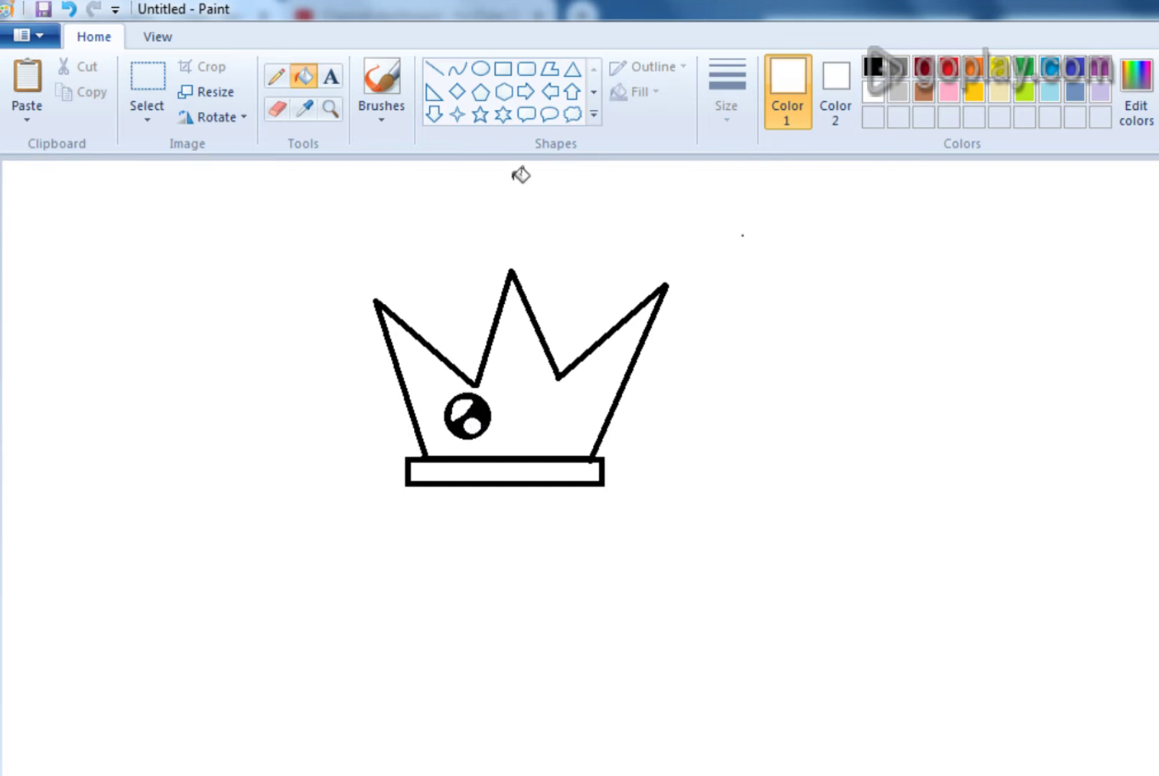
# Draw a black curved smile to the right of the eye, using the third line thickness.
pyautogui.click(458, 68)
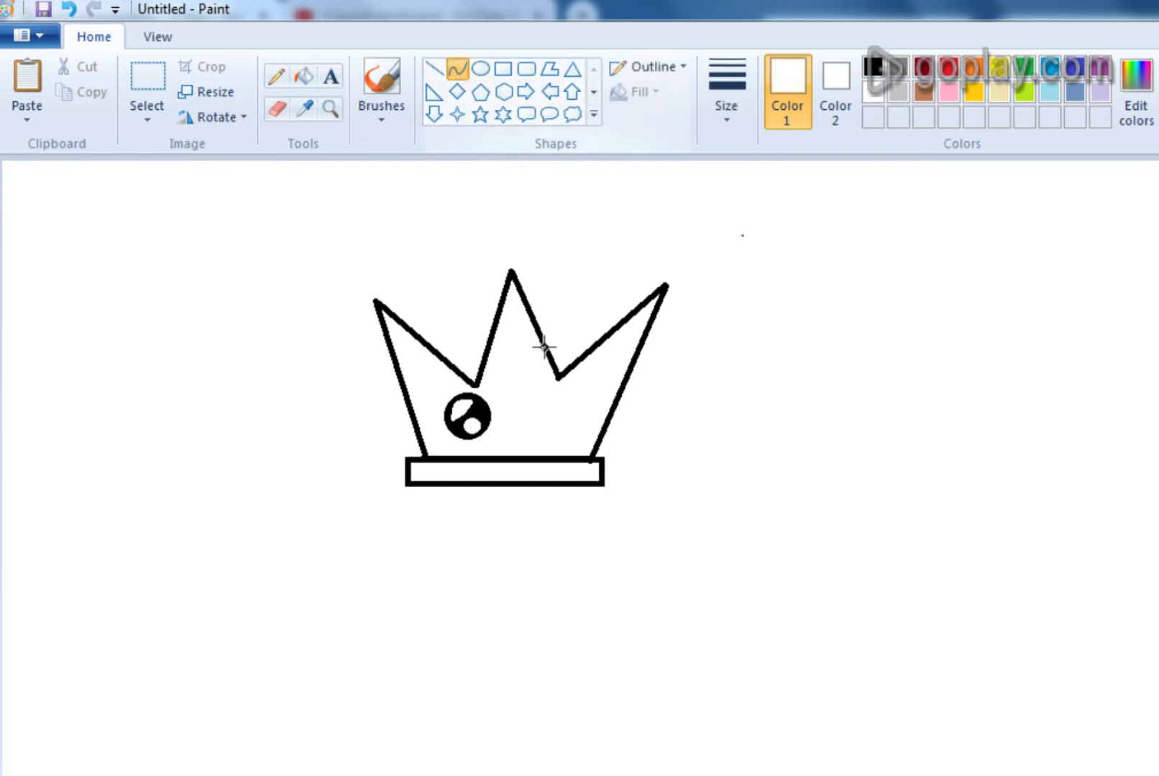
pyautogui.click(742, 92)
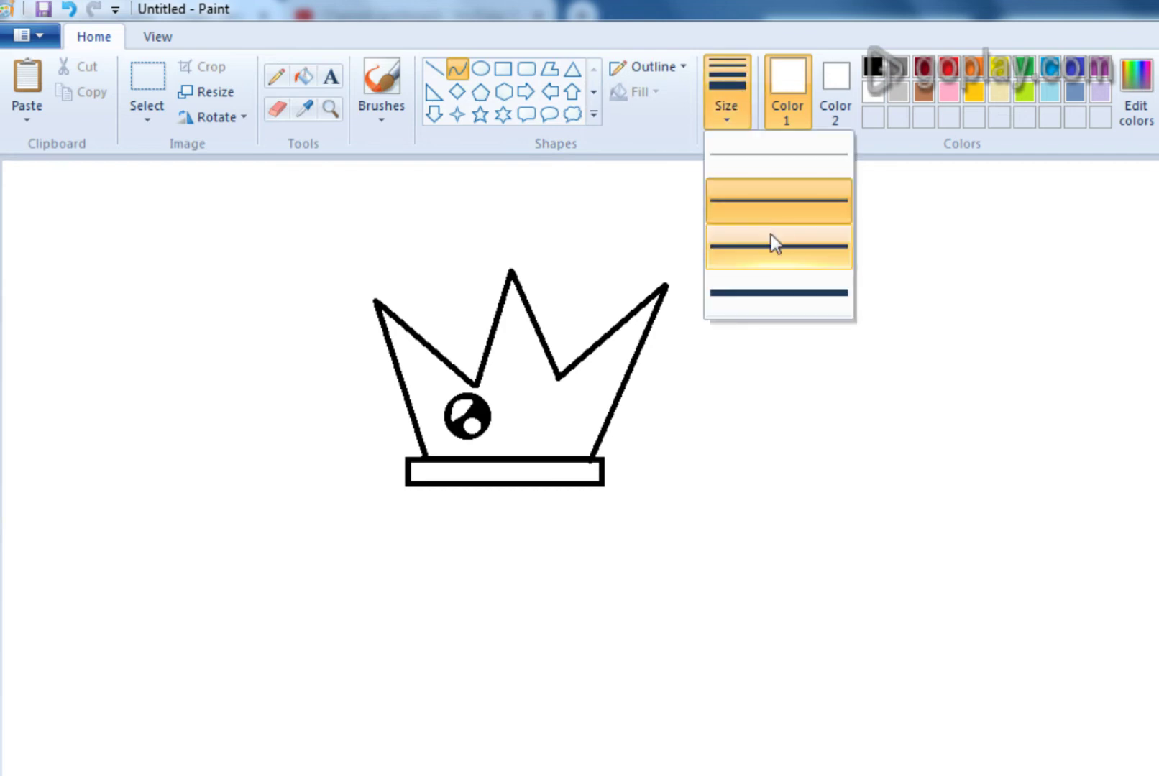
pyautogui.click(742, 201)
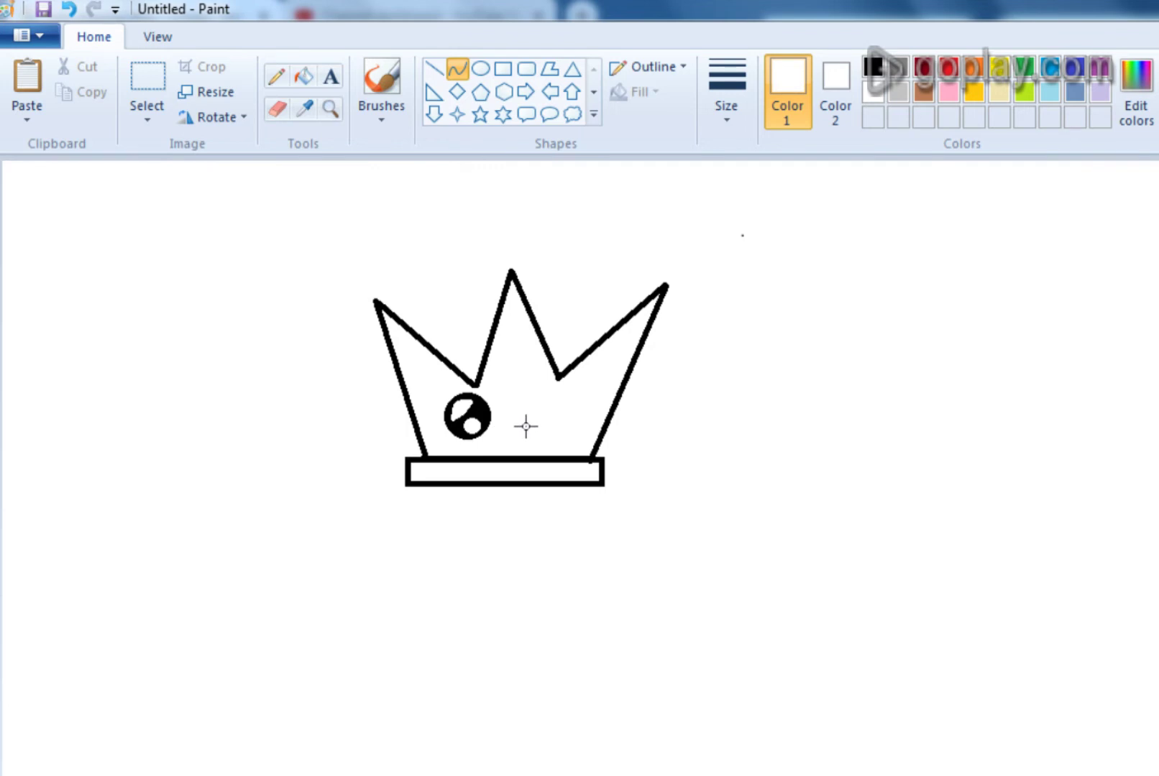
pyautogui.click(872, 66)
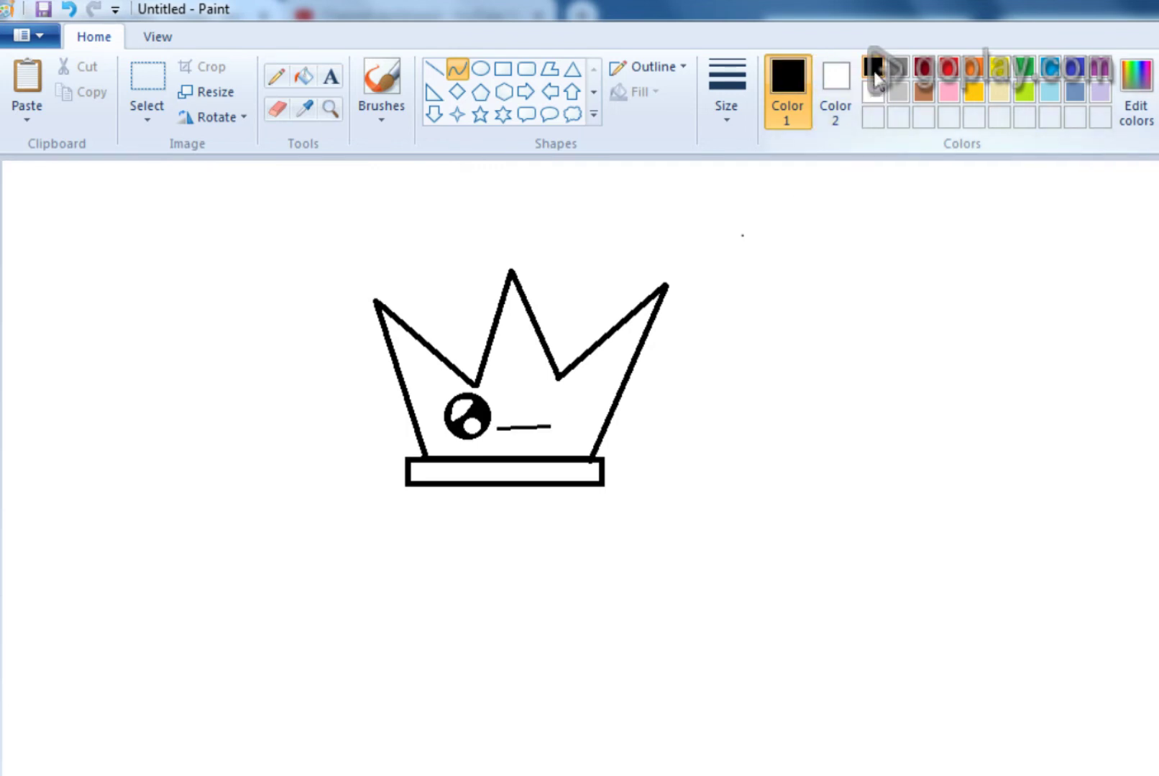
pyautogui.moveTo(527, 438); pyautogui.dragTo(529, 439)
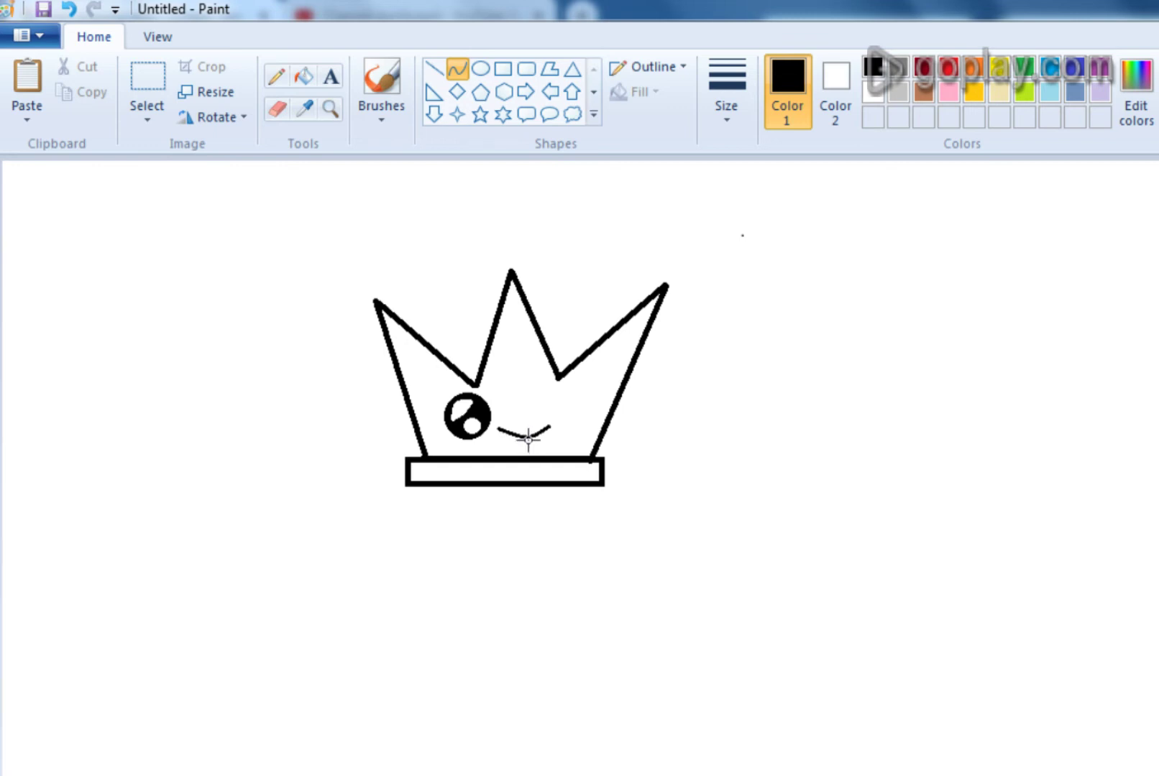
pyautogui.click(719, 115)
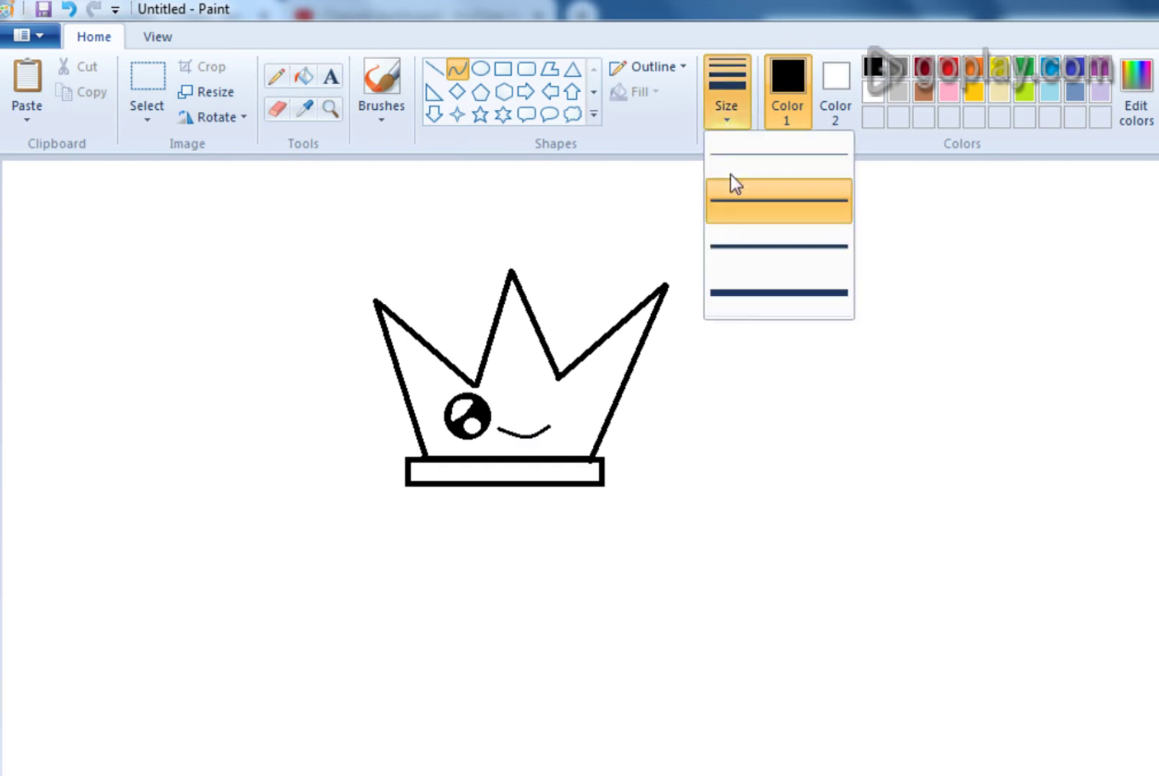
pyautogui.click(749, 230)
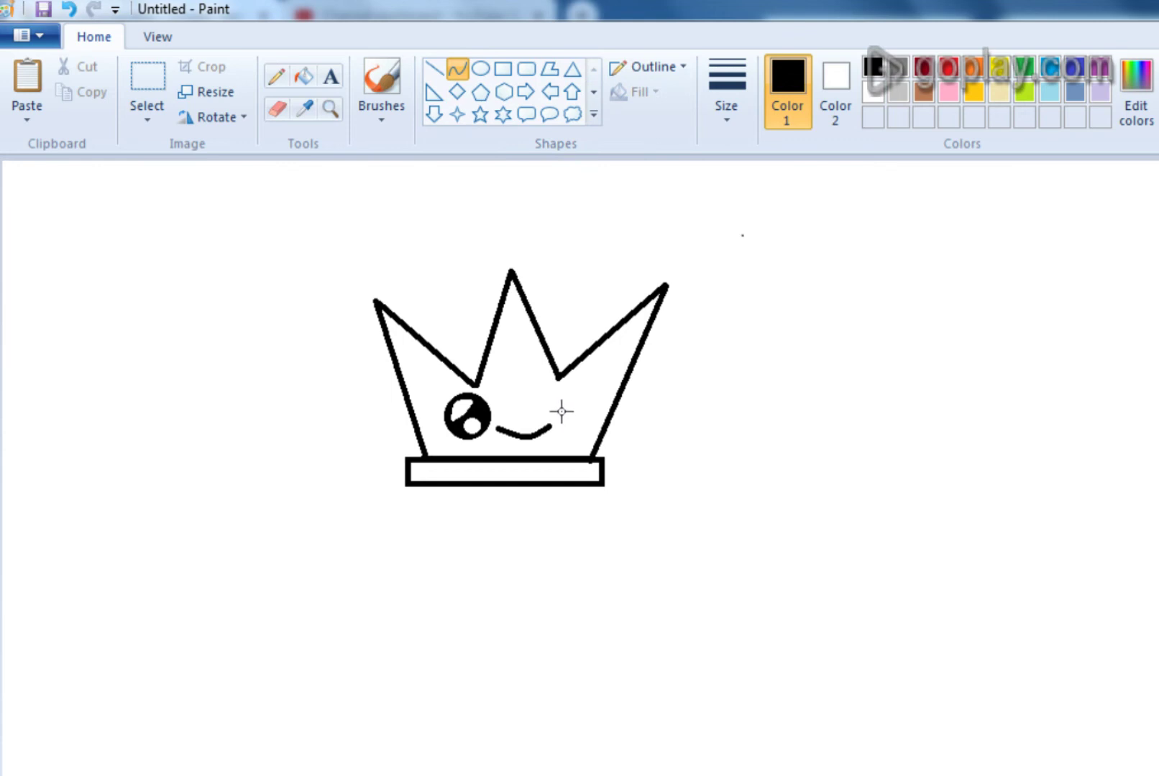
# Draw a winking eye right of the smile from two black curves that meet at its left end.
pyautogui.moveTo(561, 415); pyautogui.dragTo(579, 416)
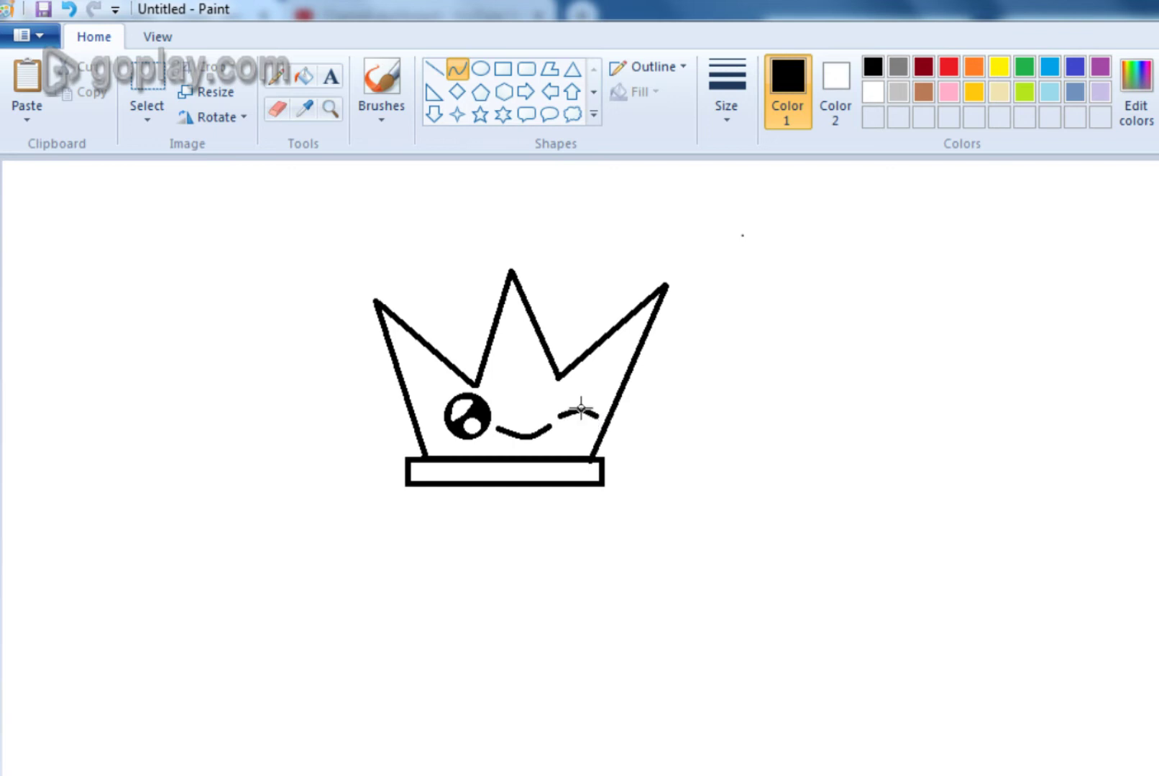
pyautogui.moveTo(581, 409); pyautogui.dragTo(580, 404)
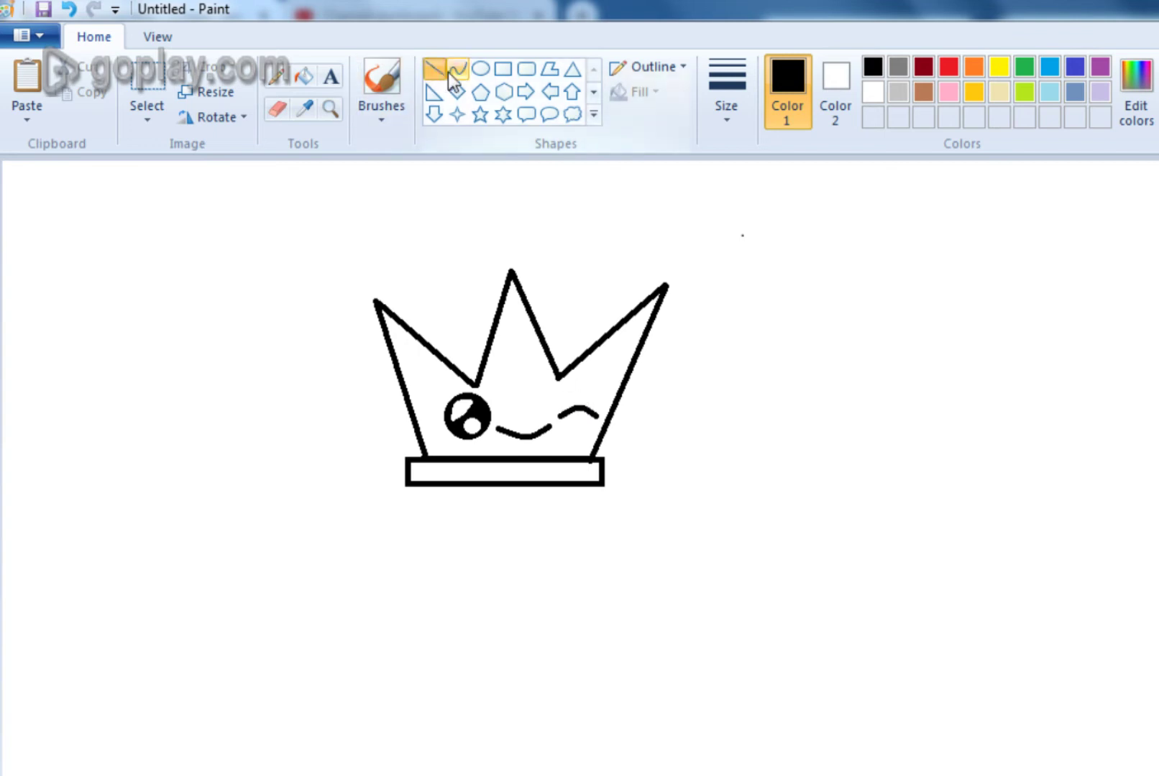
pyautogui.moveTo(560, 415)
pyautogui.mouseDown()
pyautogui.moveTo(587, 381)
pyautogui.moveTo(569, 392)
pyautogui.mouseUp()
# Draw small black-outlined circles on the tips of the crown's left and middle spikes, nudging the left one right onto its tip.
pyautogui.click(481, 69)
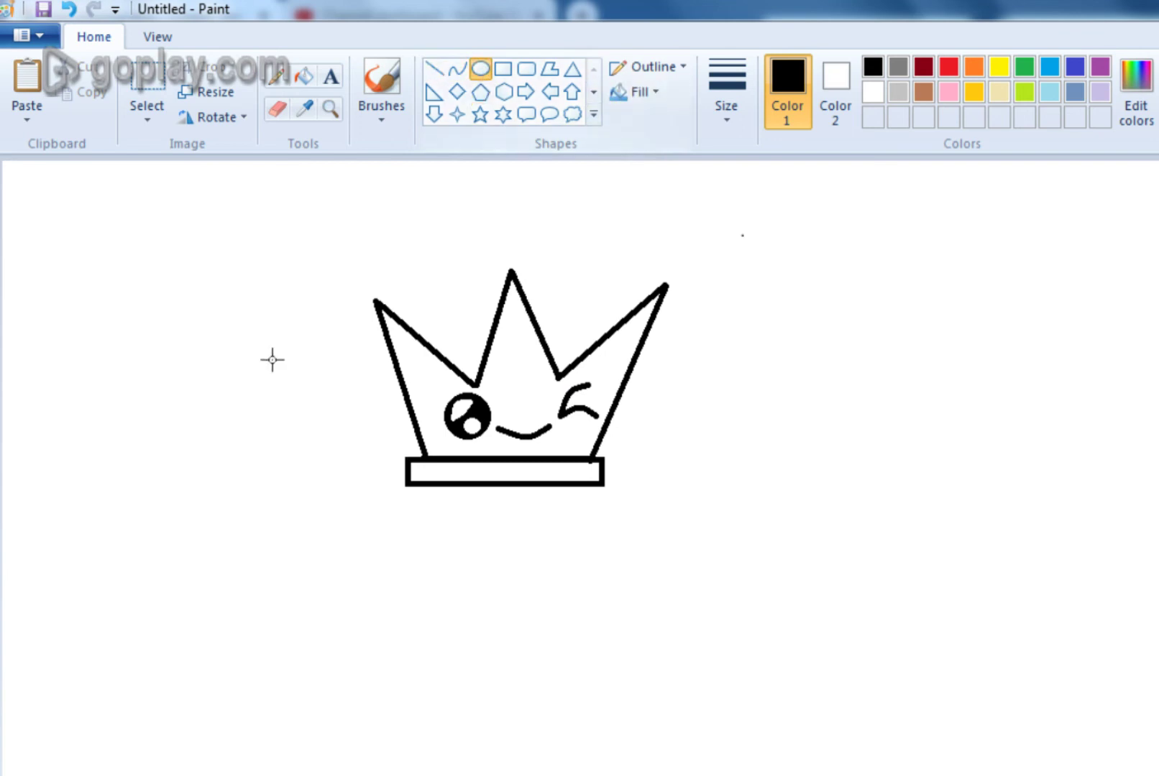
pyautogui.moveTo(350, 275); pyautogui.dragTo(381, 306)
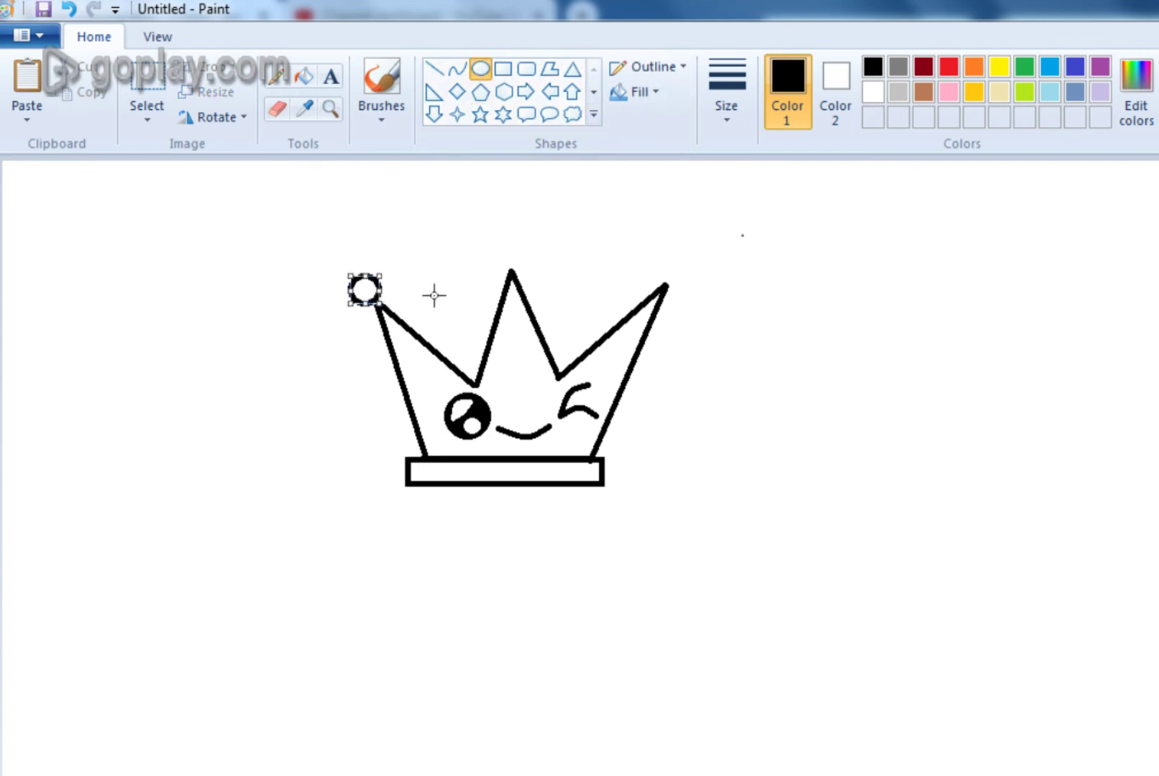
pyautogui.press('Right')
pyautogui.press('Right')
pyautogui.press('Right')
pyautogui.press('Right')
pyautogui.press('Right')
pyautogui.press('Right')
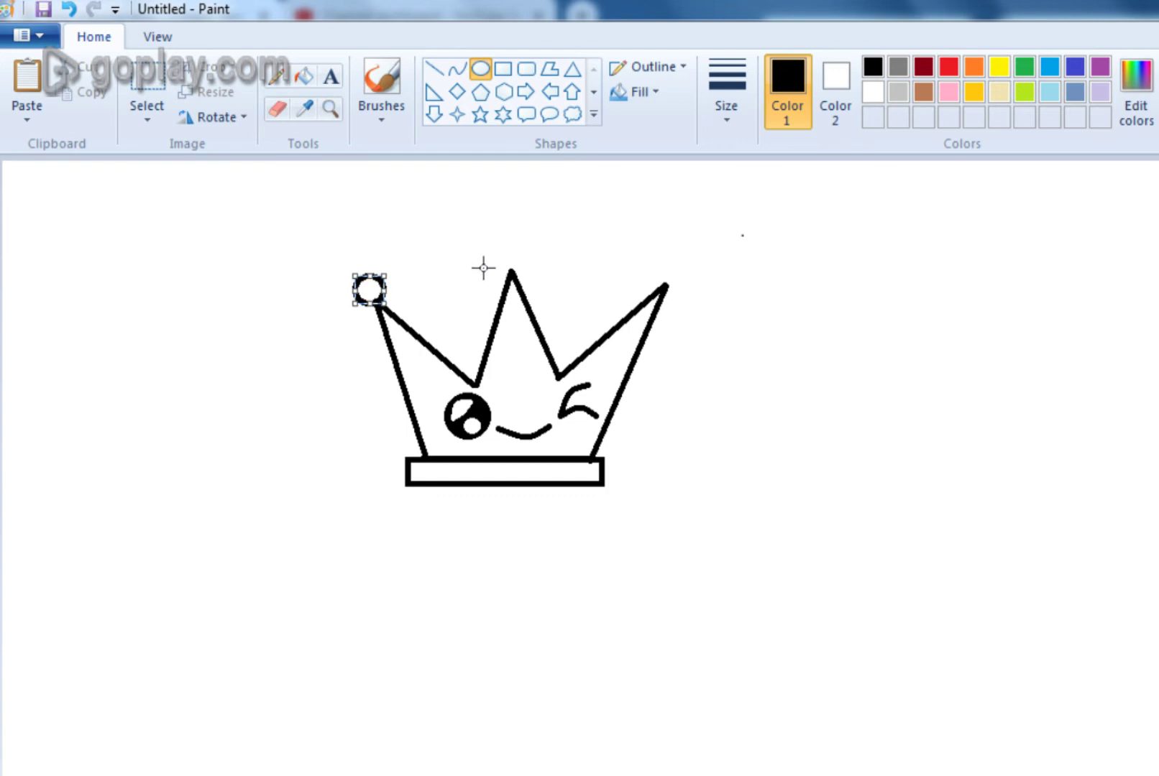
pyautogui.moveTo(500, 246); pyautogui.dragTo(524, 282)
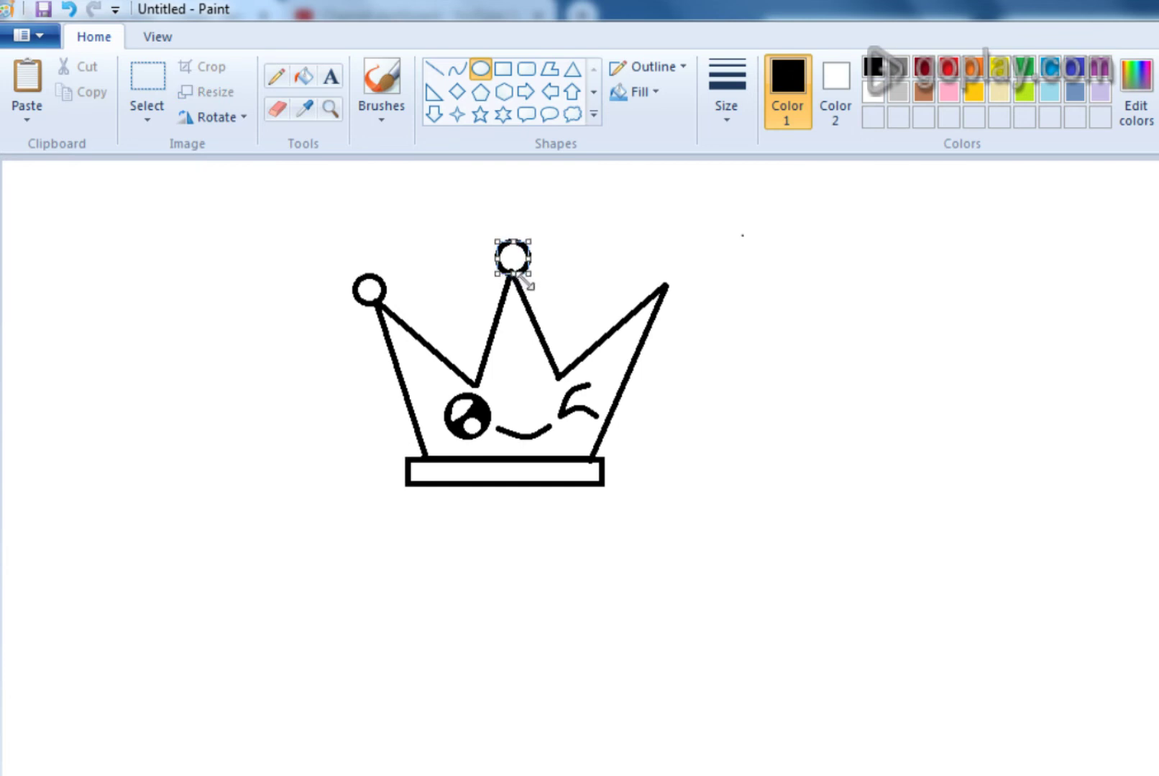
pyautogui.click(718, 280)
# Draw a matching small circle on the right spike's tip and nudge it up and slightly right.
pyautogui.moveTo(655, 263); pyautogui.dragTo(687, 294)
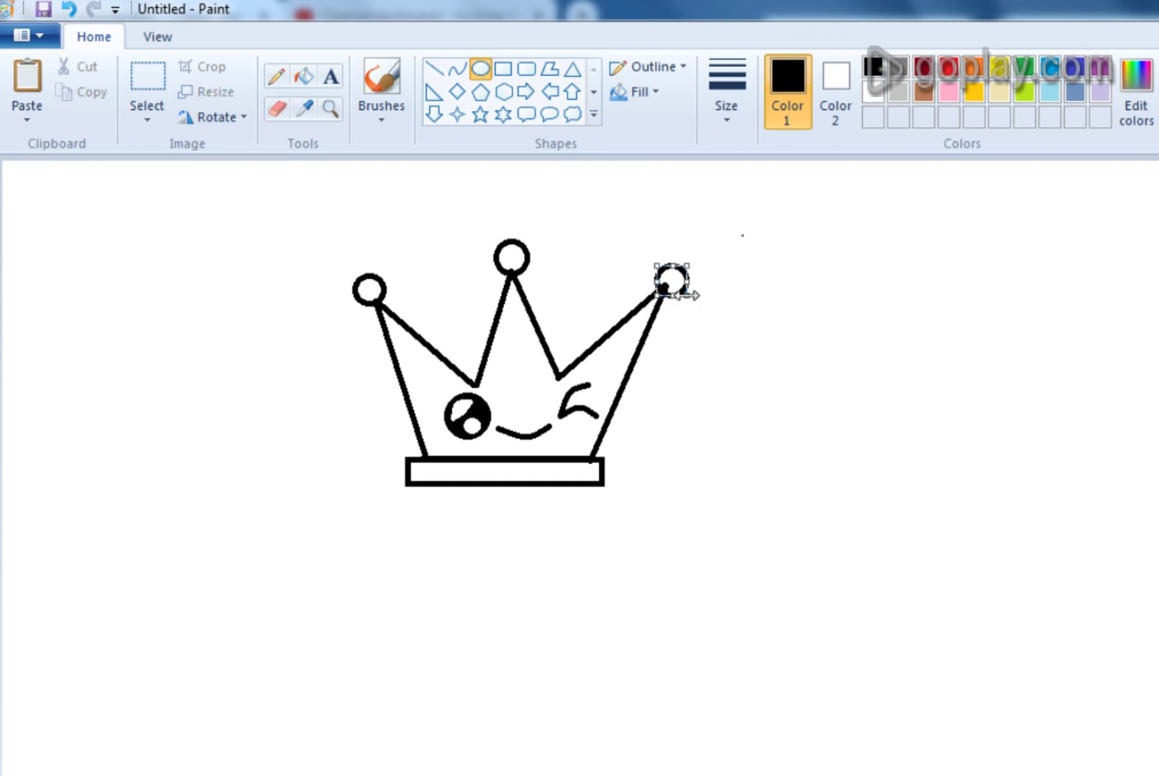
pyautogui.press('Up')
pyautogui.press('Up')
pyautogui.press('Up')
pyautogui.press('Up')
pyautogui.press('Up')
pyautogui.press('Up')
pyautogui.press('Up')
pyautogui.press('Up')
pyautogui.press('Right')
pyautogui.press('Right')
pyautogui.click(741, 236)
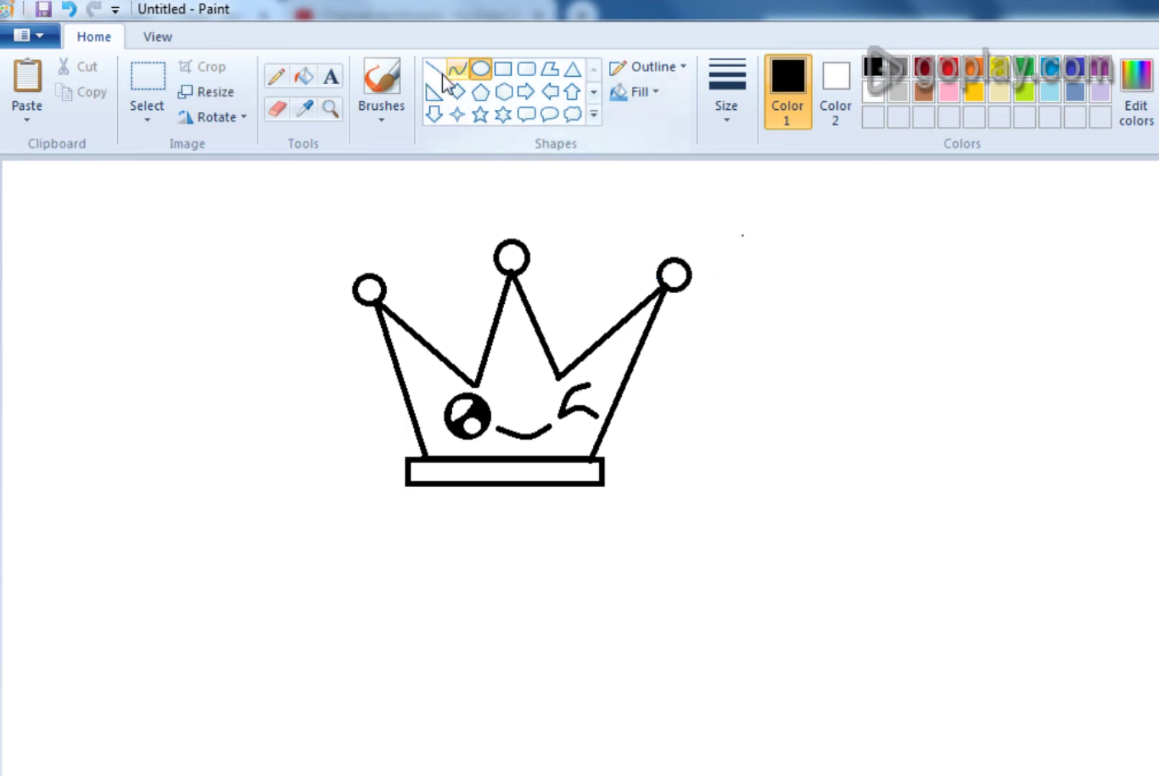
# Draw three four-point stars in the thinnest outline: above the left notch, above the right notch and beside the right tip's circle.
pyautogui.click(460, 113)
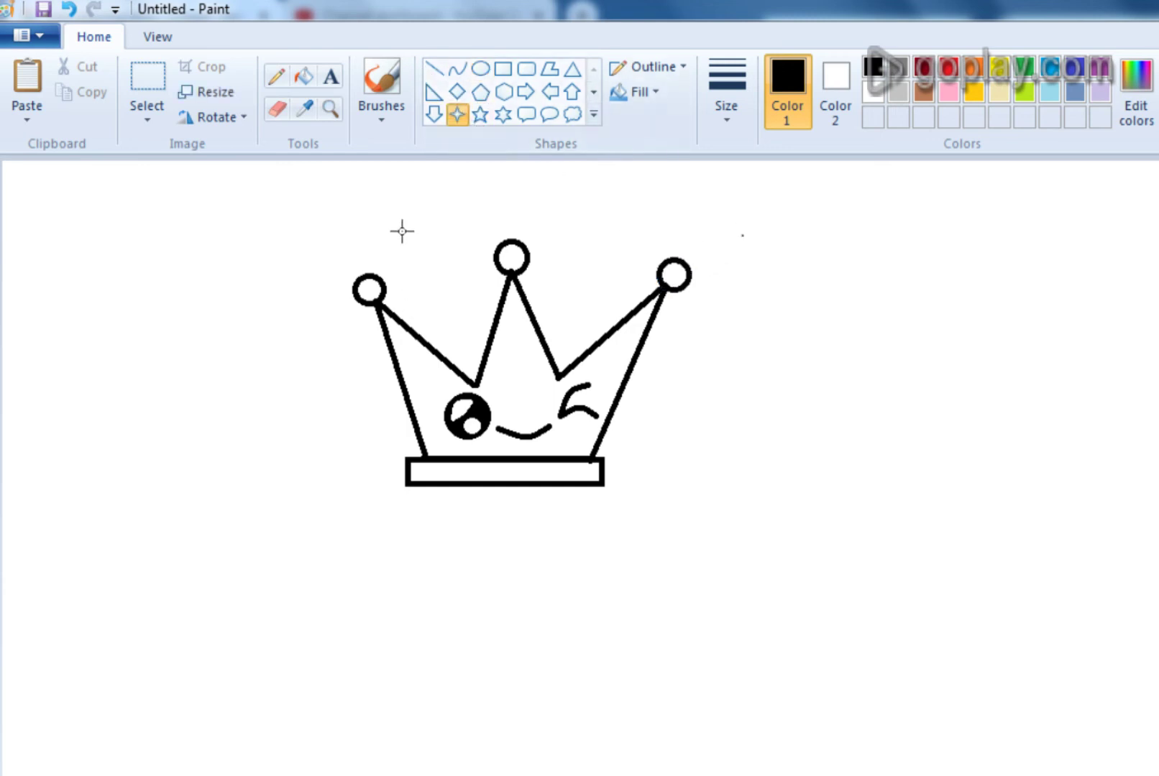
pyautogui.moveTo(402, 207); pyautogui.dragTo(437, 244)
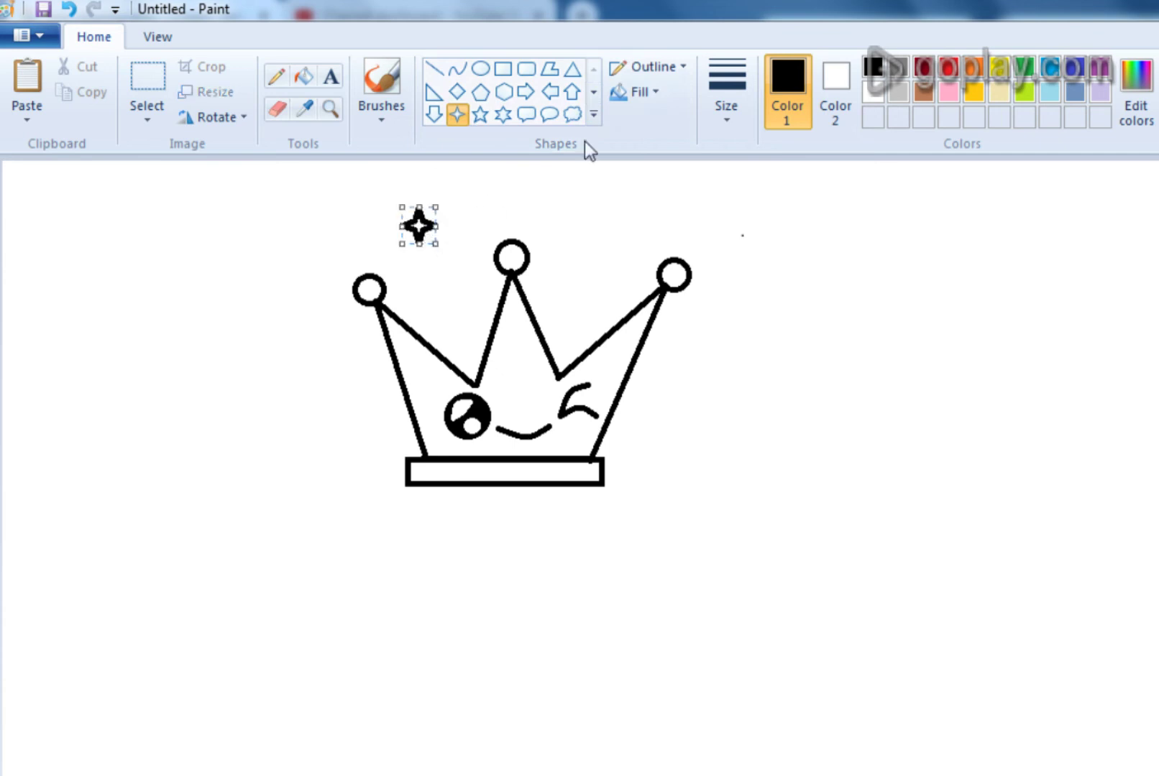
pyautogui.click(721, 99)
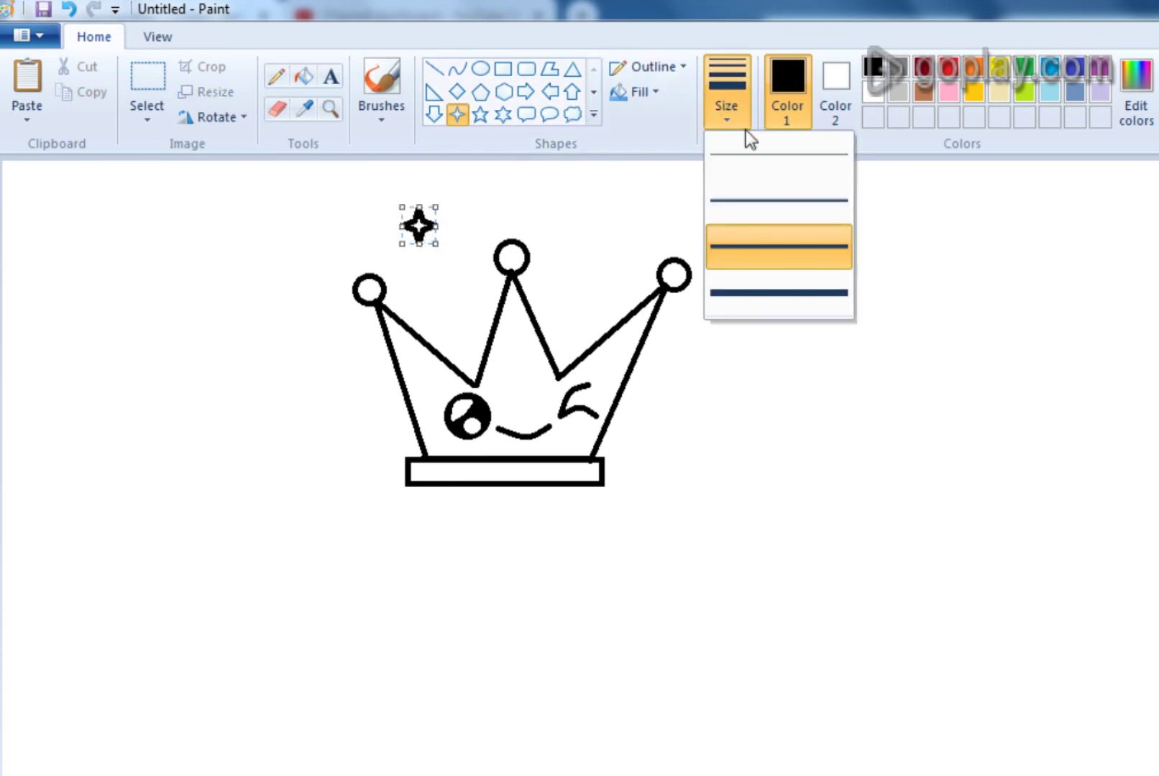
pyautogui.click(744, 175)
pyautogui.moveTo(575, 247); pyautogui.dragTo(603, 290)
pyautogui.click(676, 272)
pyautogui.moveTo(678, 241); pyautogui.dragTo(703, 273)
pyautogui.click(750, 380)
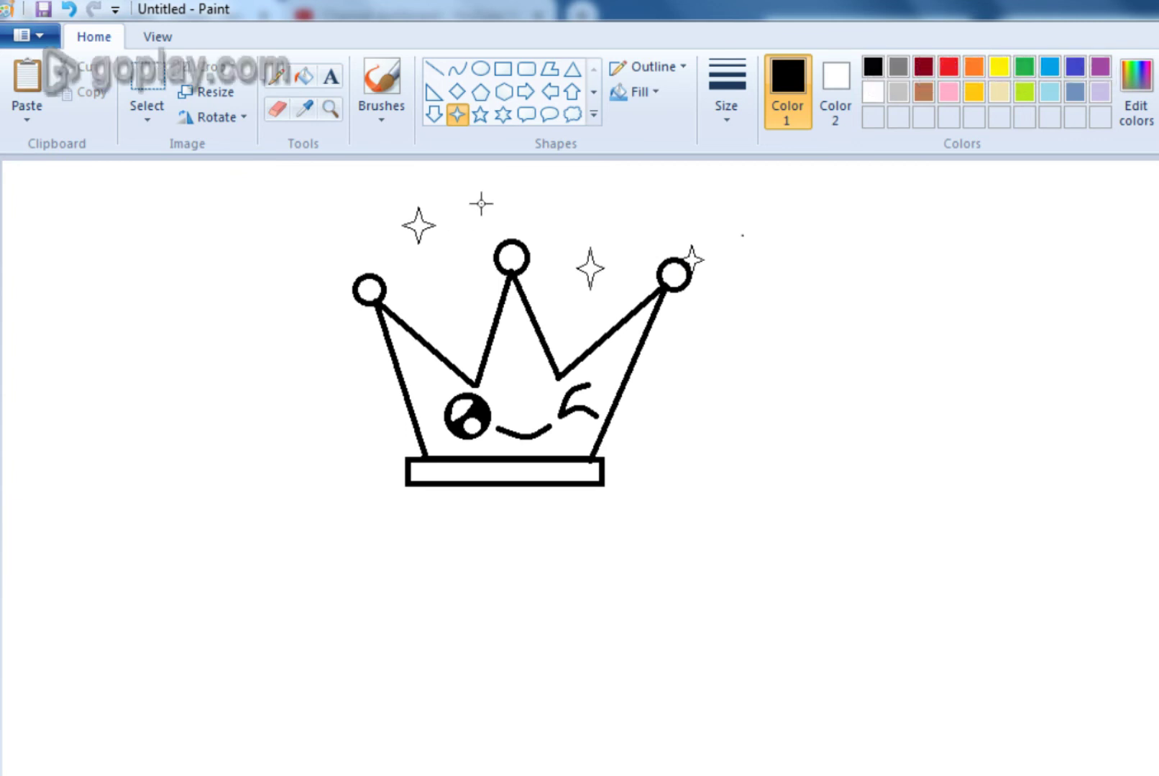
# Draw a small heart inside the crown's left spike and a larger heart inside the middle spike.
pyautogui.click(596, 115)
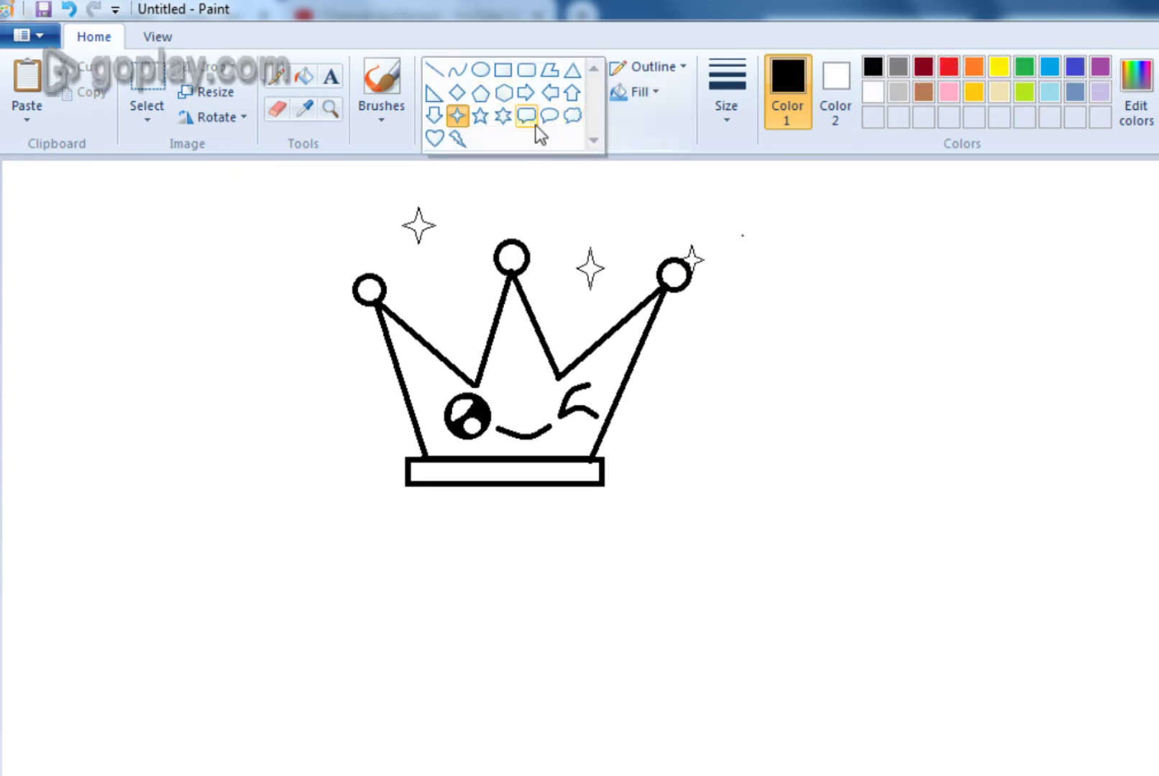
pyautogui.click(433, 138)
pyautogui.moveTo(415, 363); pyautogui.dragTo(440, 391)
pyautogui.moveTo(501, 356); pyautogui.dragTo(542, 397)
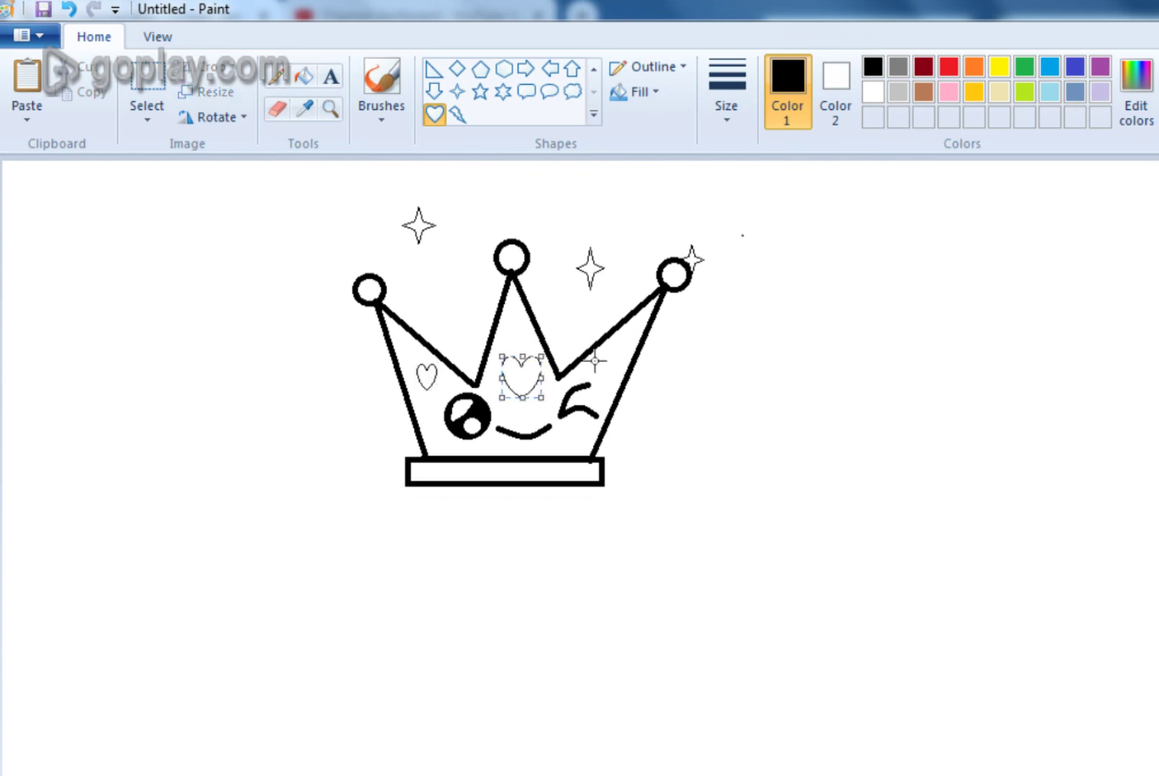
# Draw a small heart inside the crown's right spike and fill the crown's body with gold.
pyautogui.moveTo(595, 358); pyautogui.dragTo(624, 388)
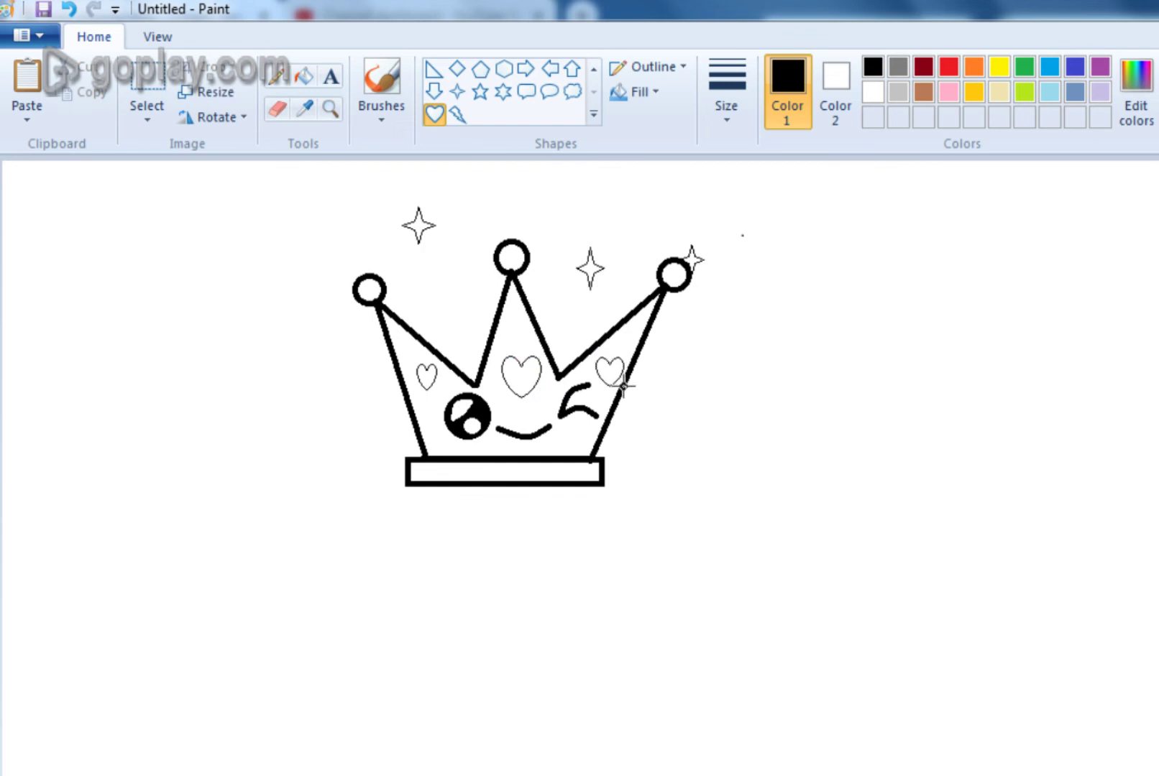
pyautogui.click(743, 375)
pyautogui.click(301, 76)
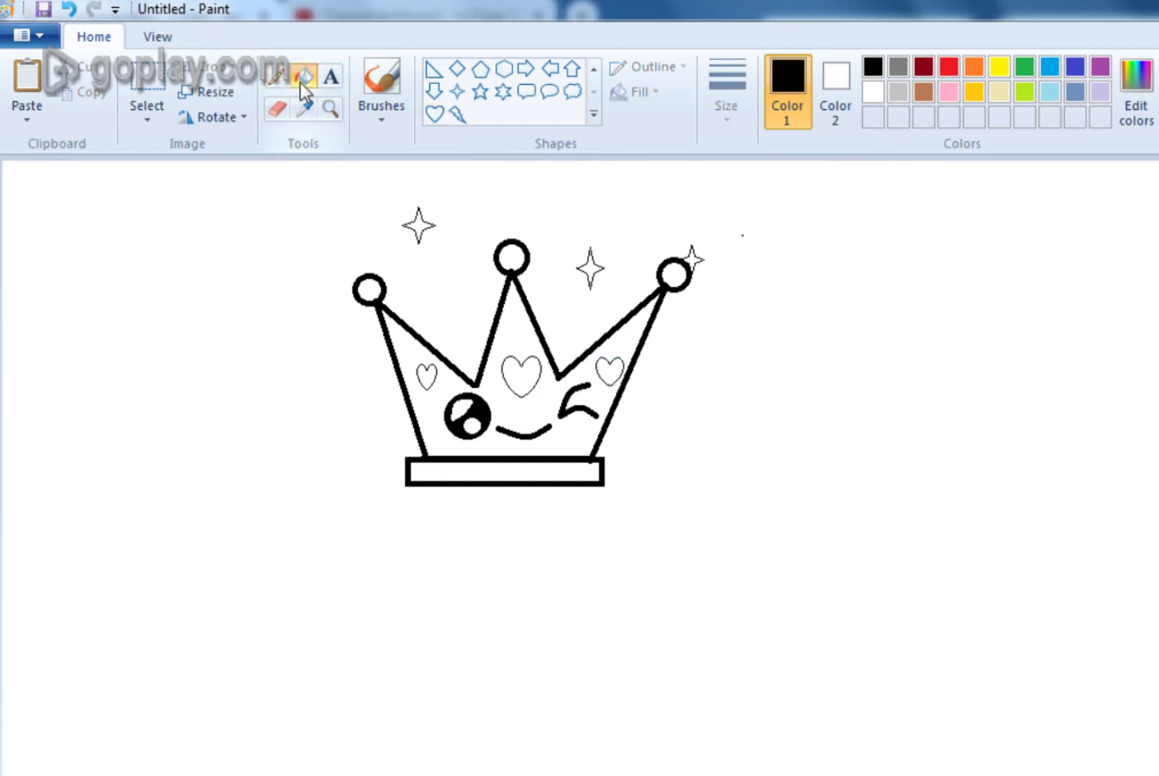
pyautogui.click(973, 92)
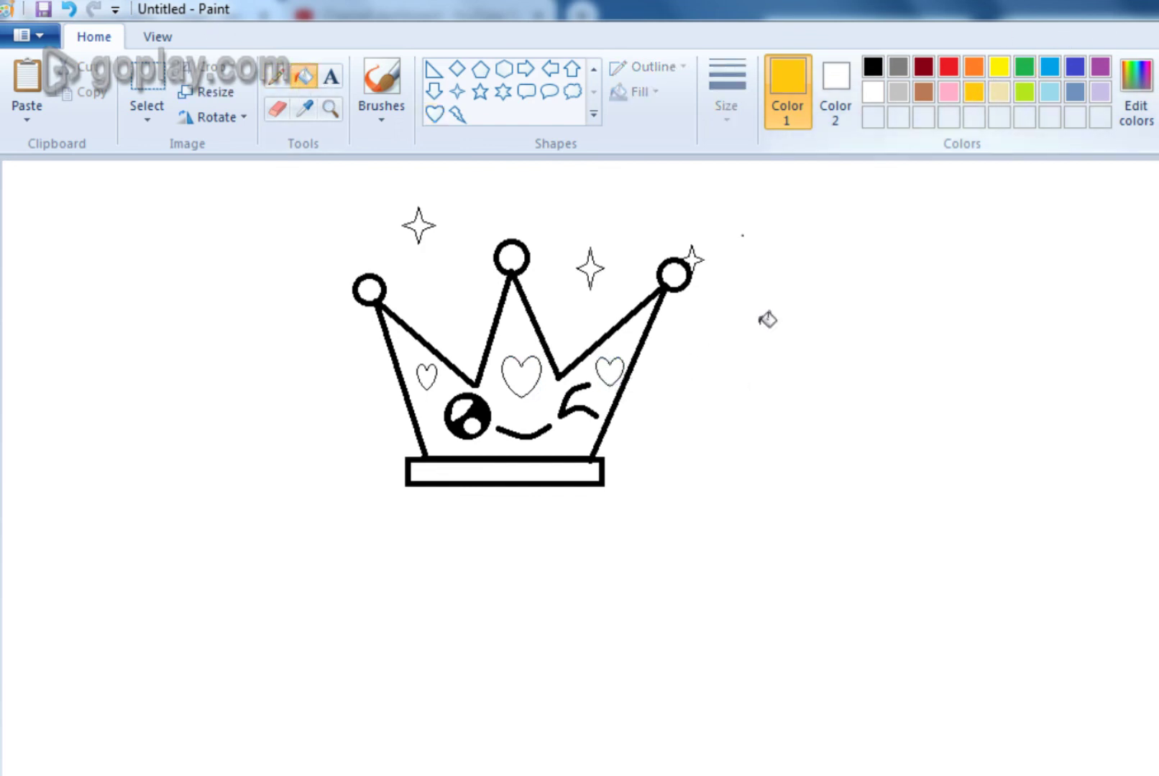
pyautogui.click(554, 442)
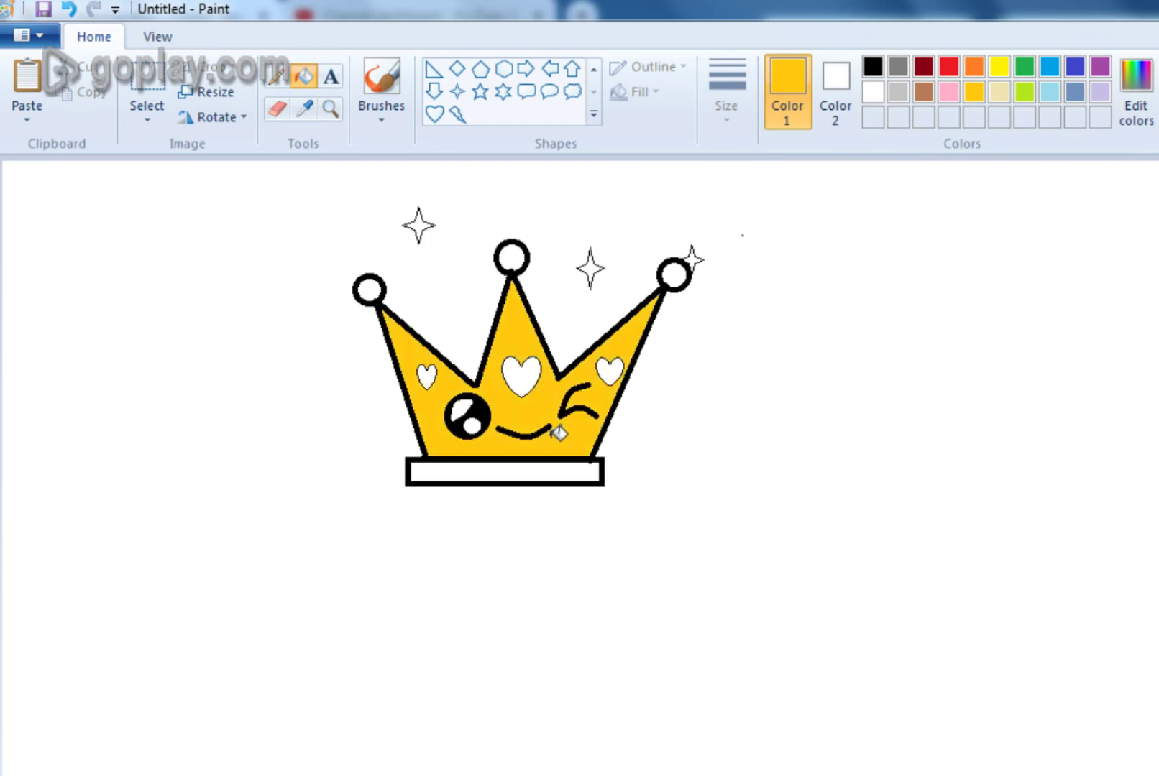
# Fill the three hearts and the crown's base band with yellow.
pyautogui.click(1000, 68)
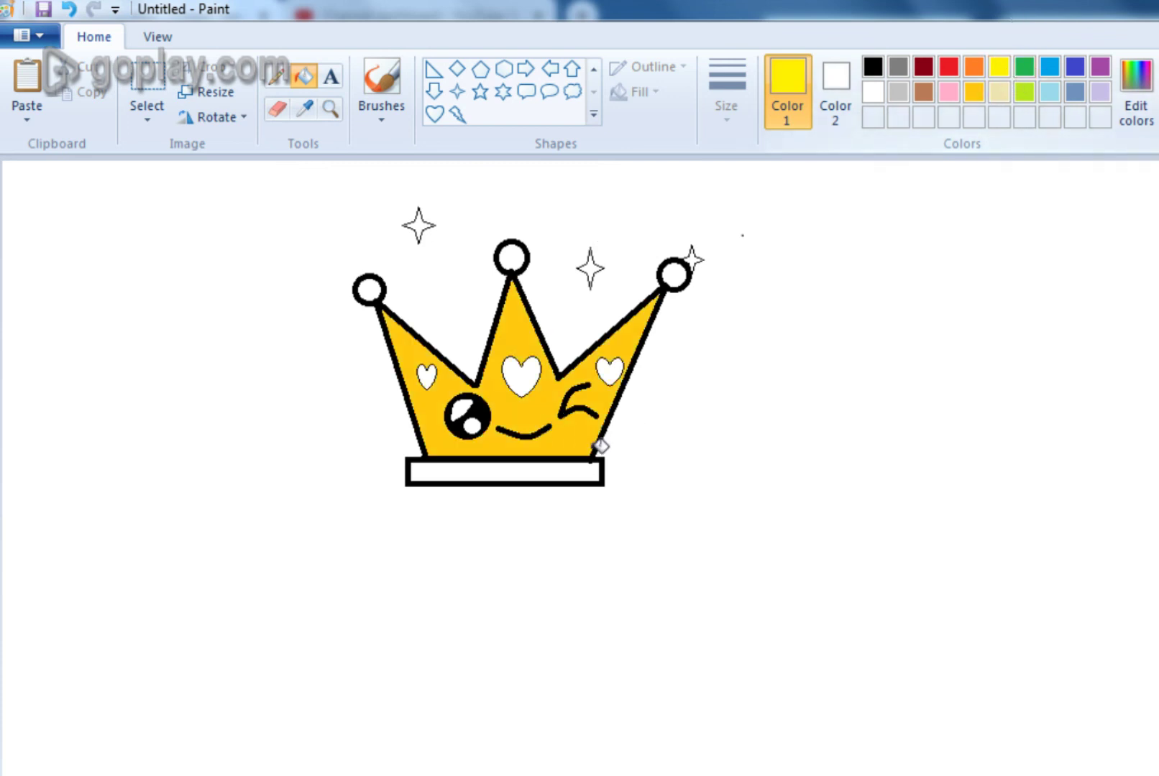
pyautogui.click(530, 377)
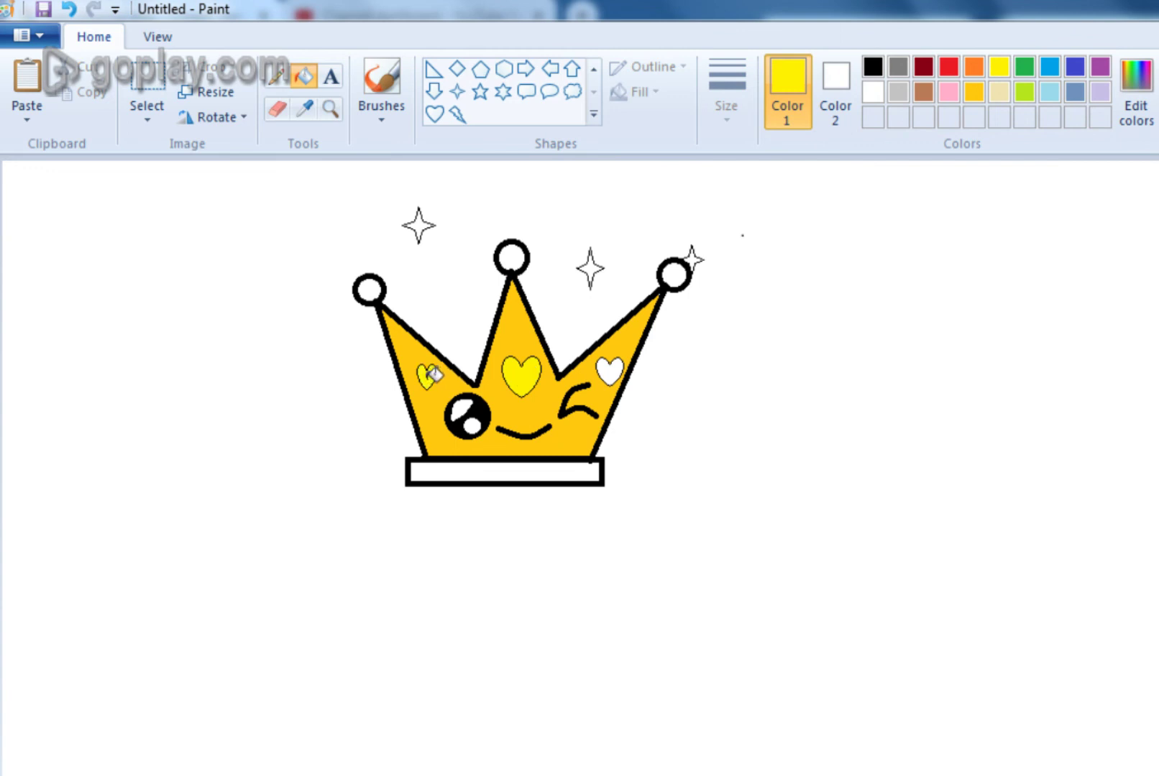
pyautogui.click(610, 371)
pyautogui.click(552, 469)
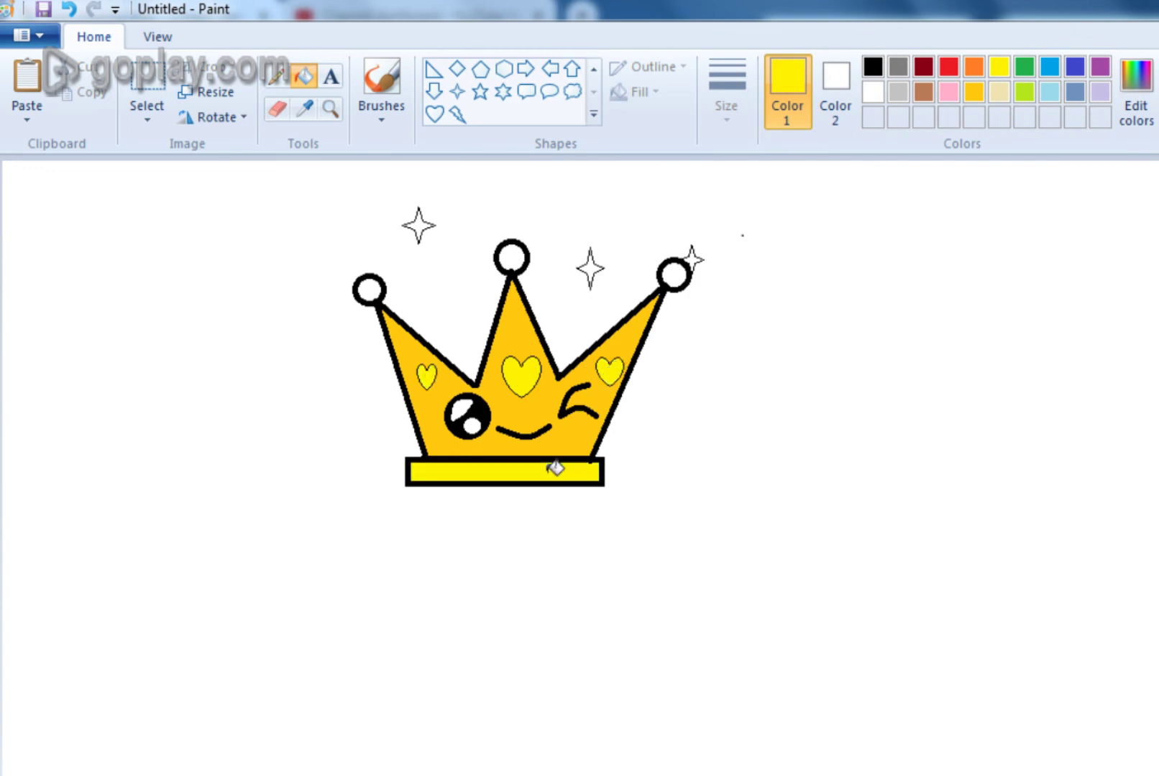
# Fill the three circles on the spike tips and the three four-point stars with yellow, keeping their outlines black.
pyautogui.click(521, 275)
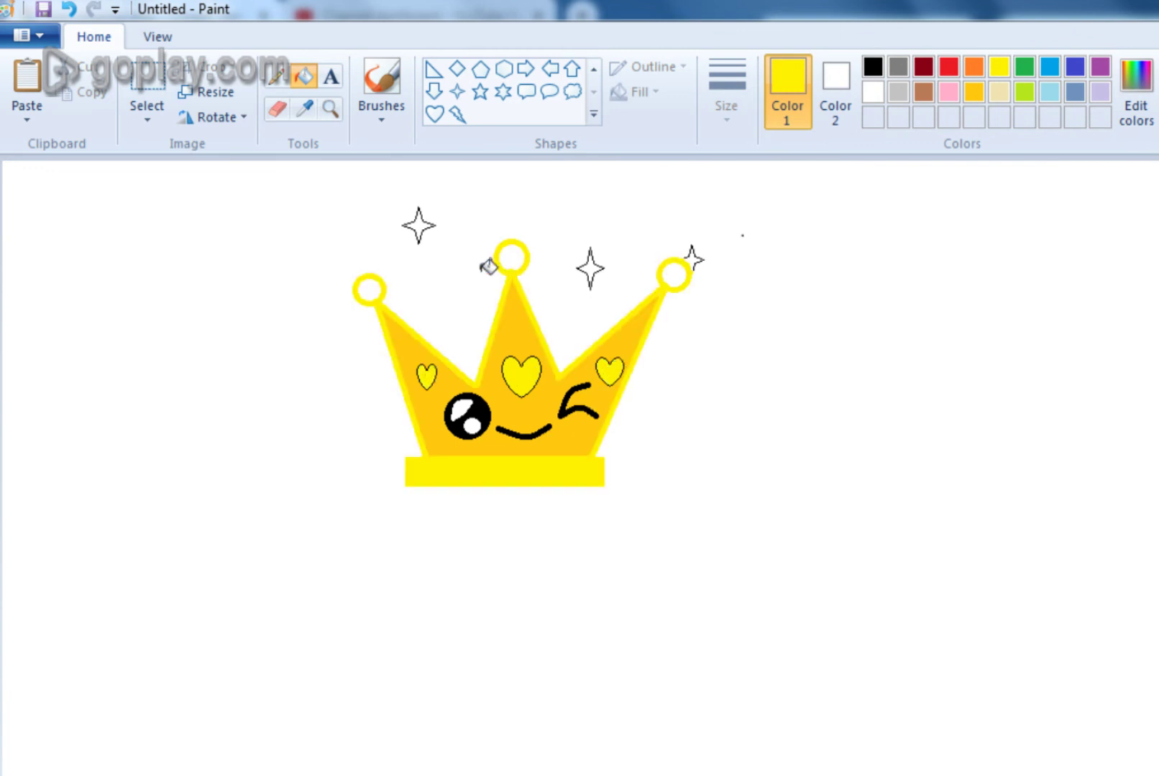
pyautogui.hotkey('ctrl', 'z')
pyautogui.click(514, 254)
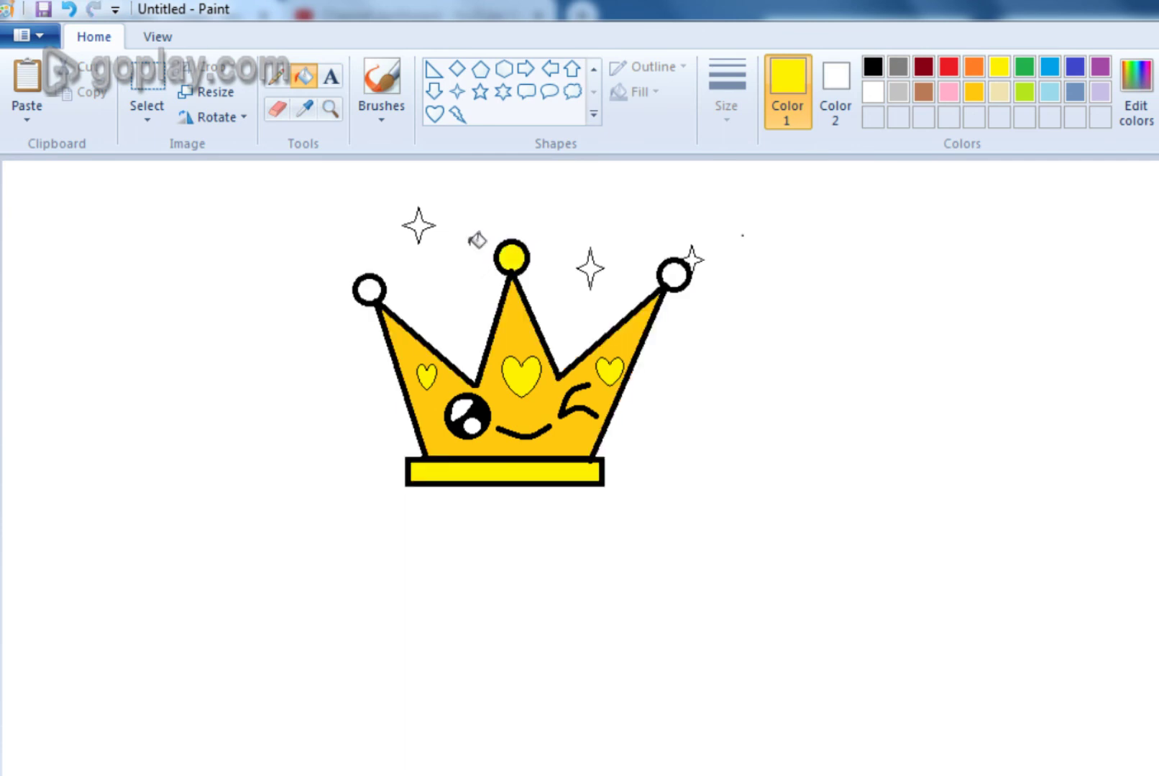
pyautogui.click(370, 289)
pyautogui.click(418, 226)
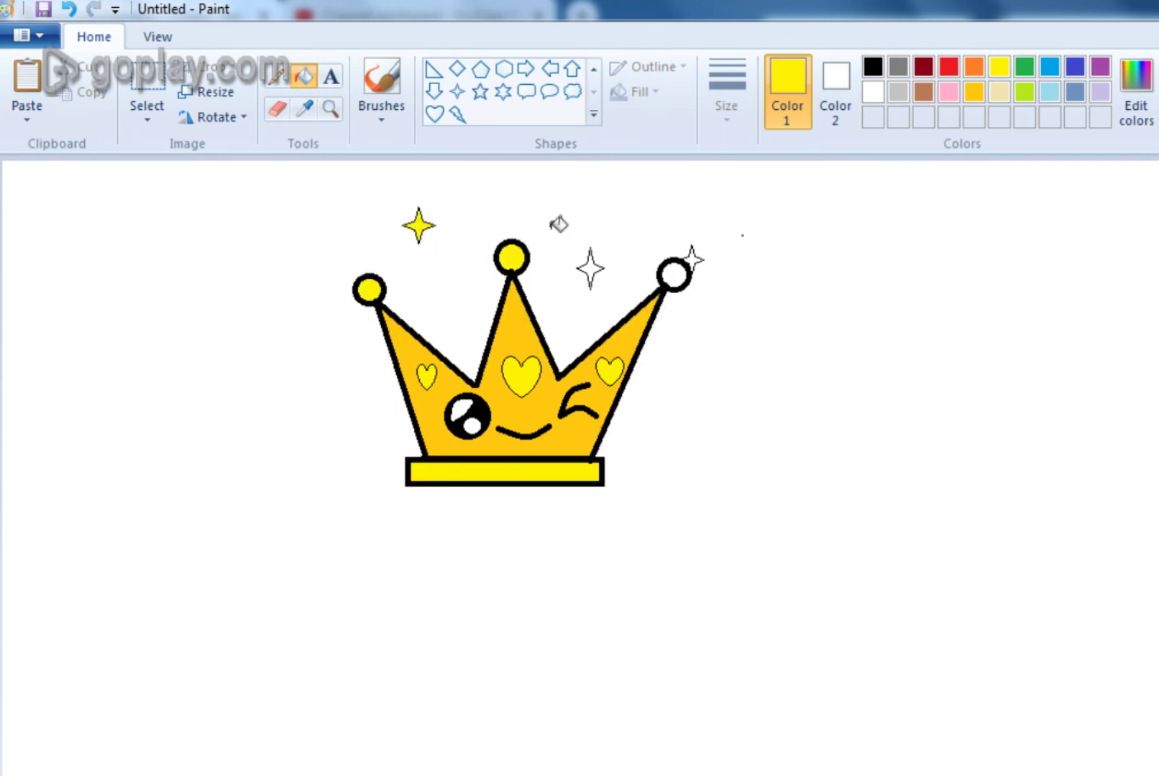
pyautogui.click(596, 267)
pyautogui.click(679, 268)
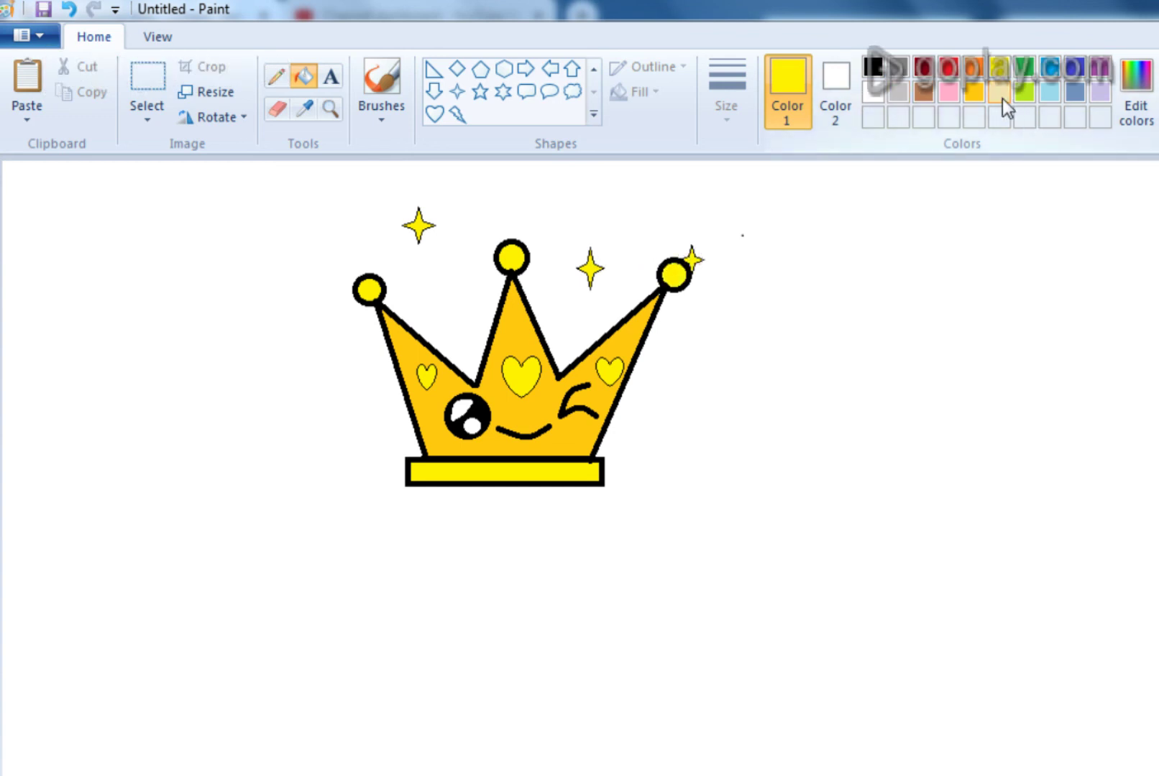
# Mix a darker custom orange from the palette orange, with luminosity 113, as the drawing colour.
pyautogui.click(974, 78)
pyautogui.click(1136, 93)
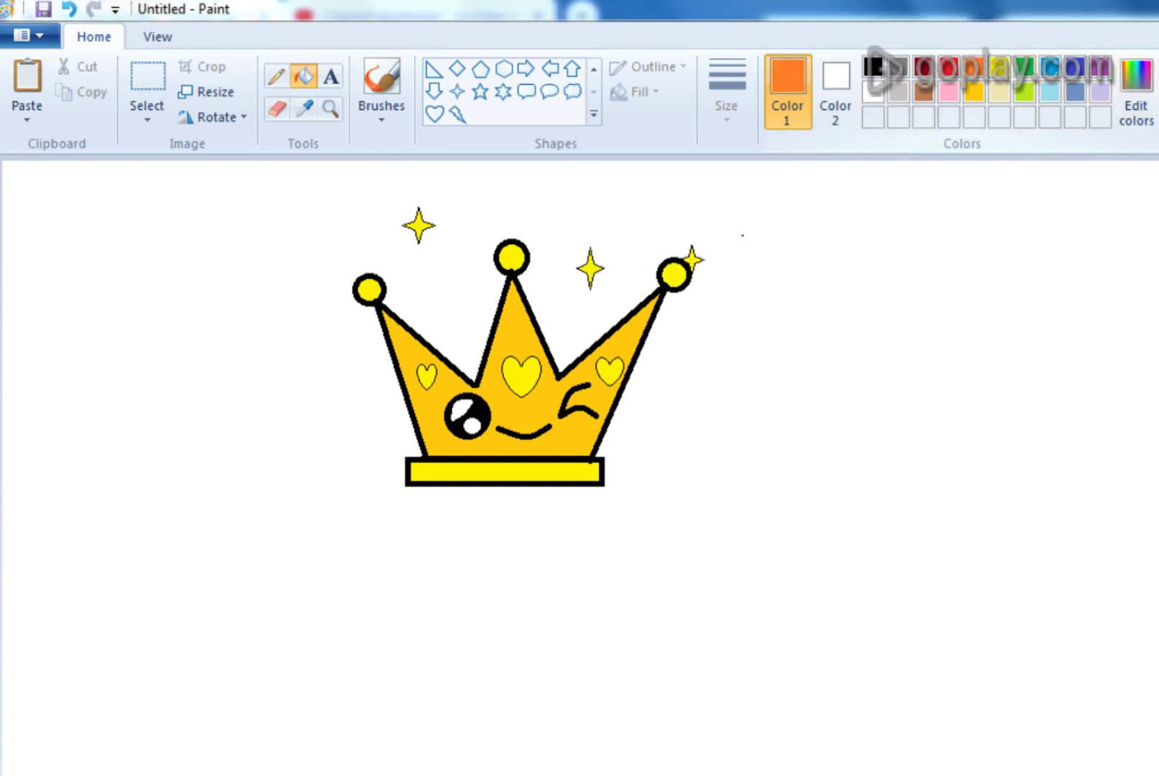
pyautogui.click(1012, 380)
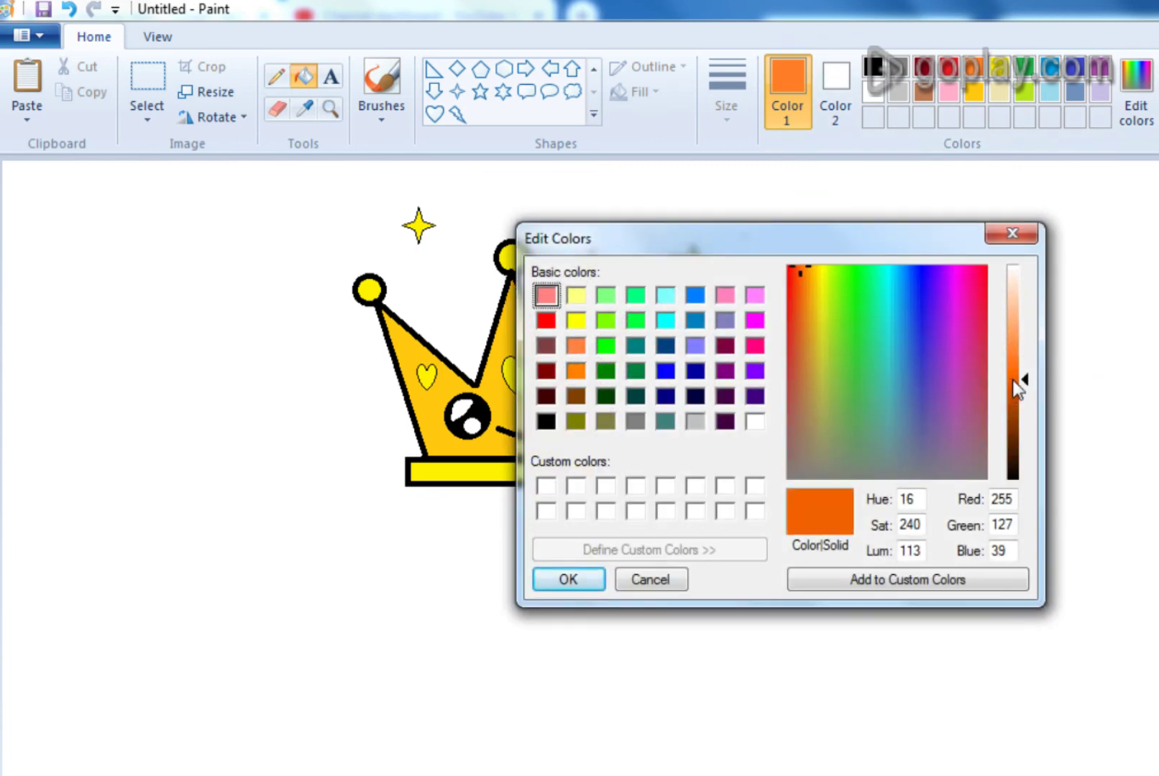
pyautogui.click(587, 580)
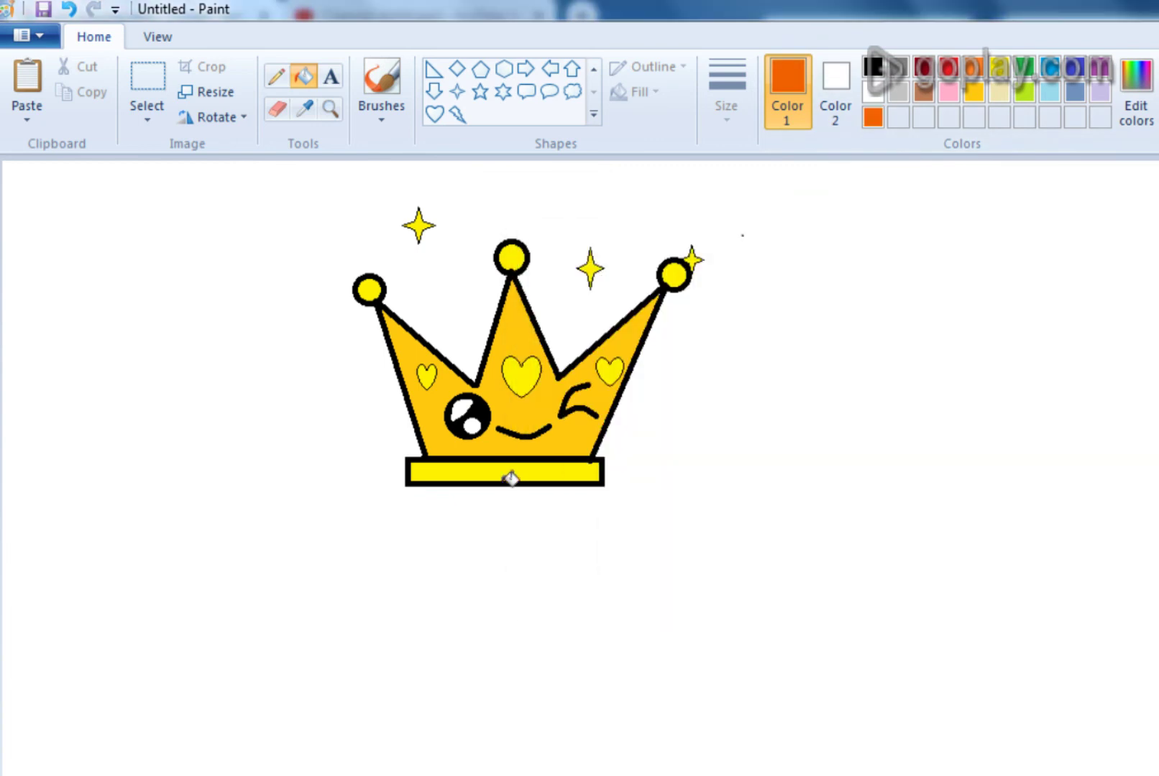
# Try the darker orange as the colour of the crown's outline and undo the fill.
pyautogui.click(507, 484)
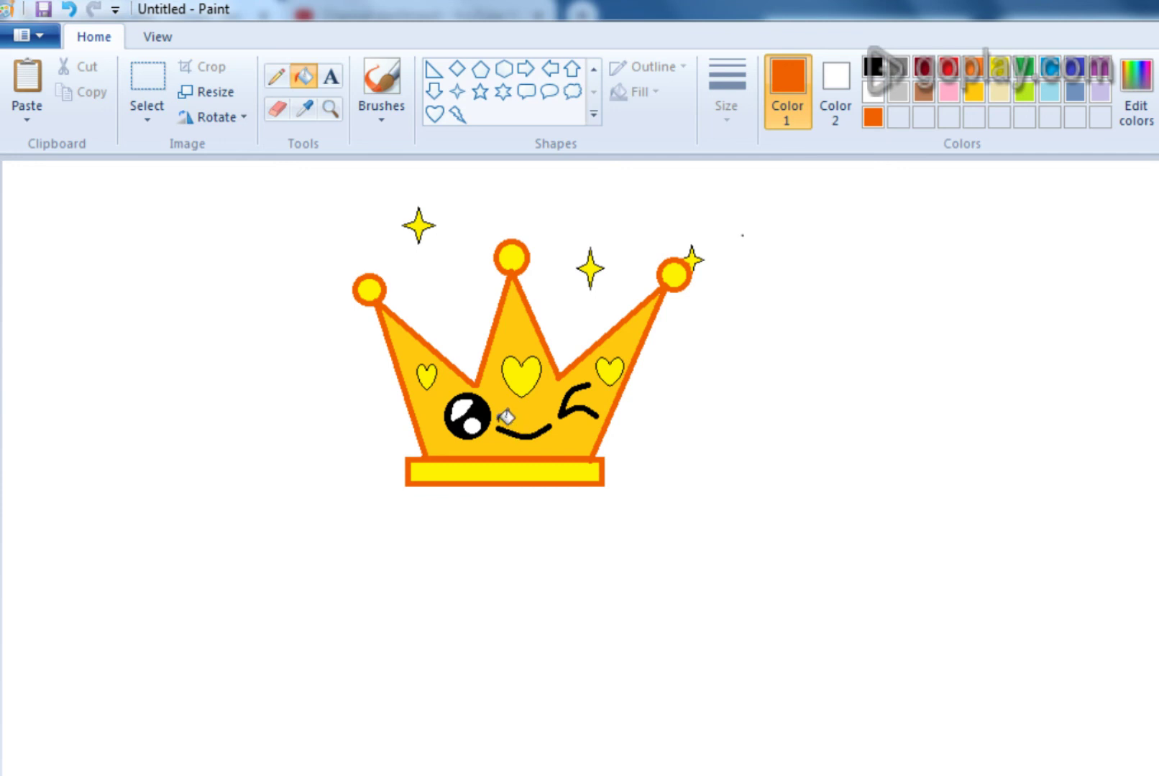
pyautogui.hotkey('ctrl', 'z')
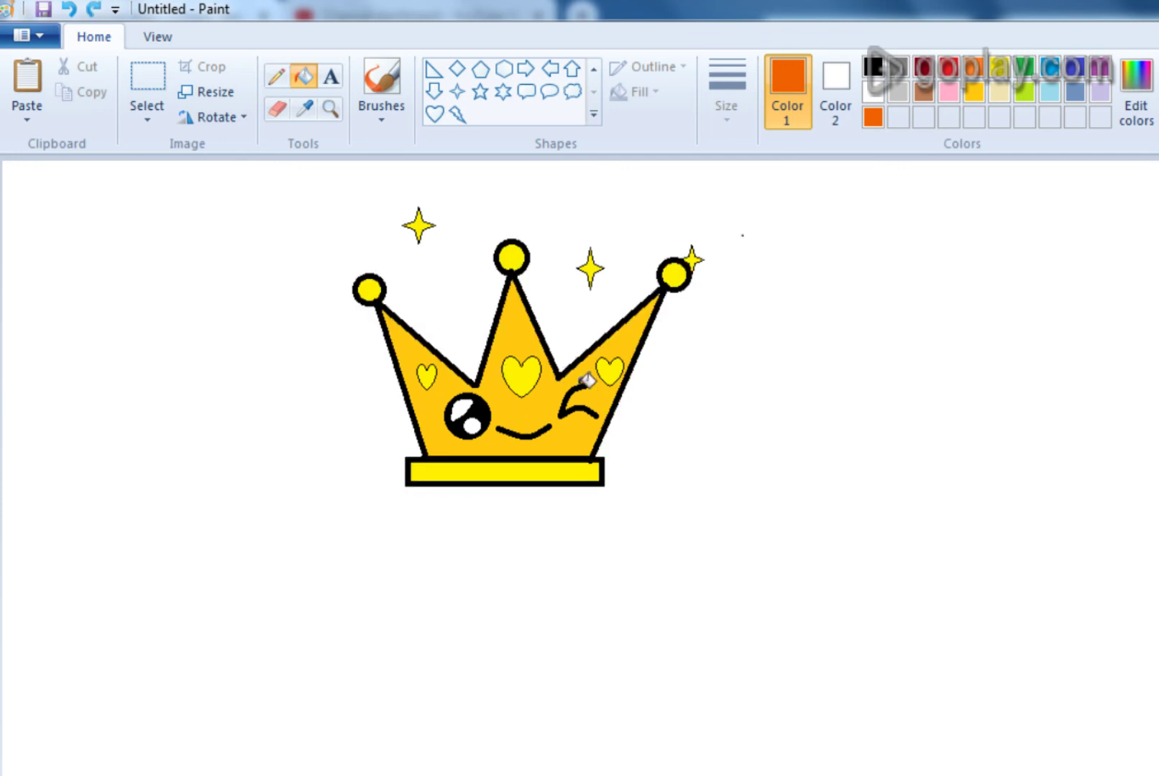
# Pencil a wavy shadow boundary from the left spike's tip down to the base and fill the area outside it with the darker orange.
pyautogui.click(377, 107)
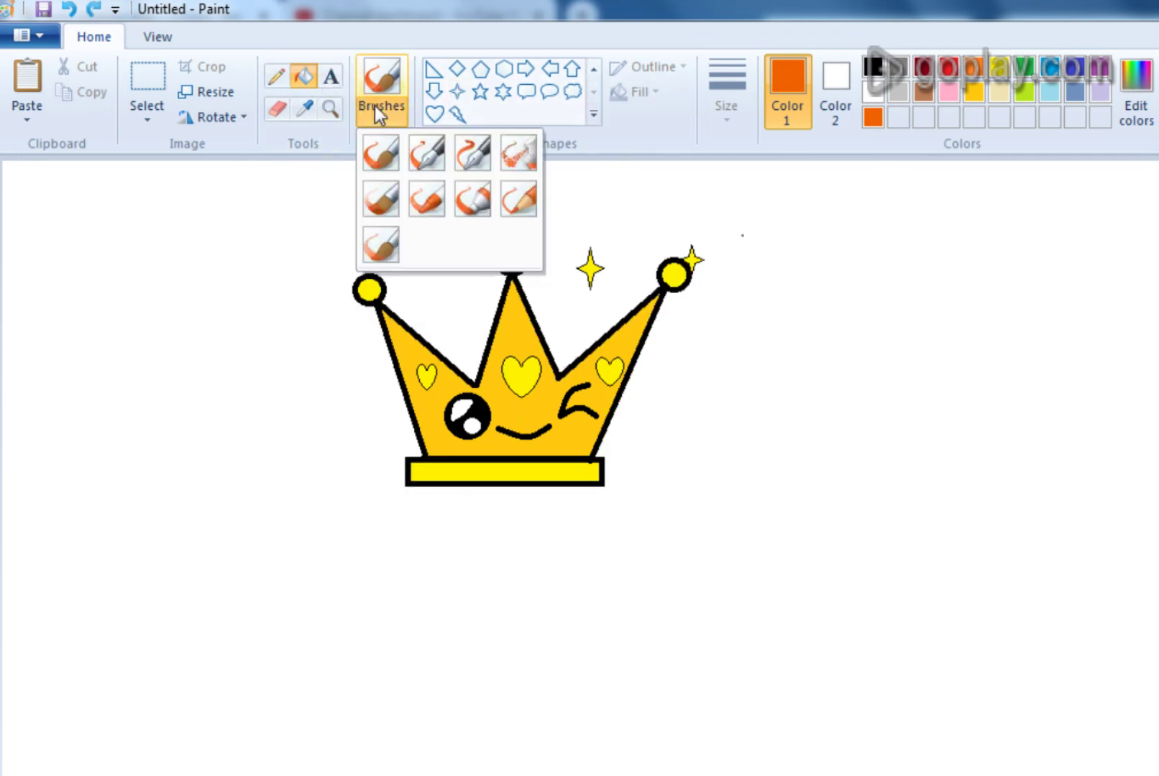
pyautogui.click(277, 80)
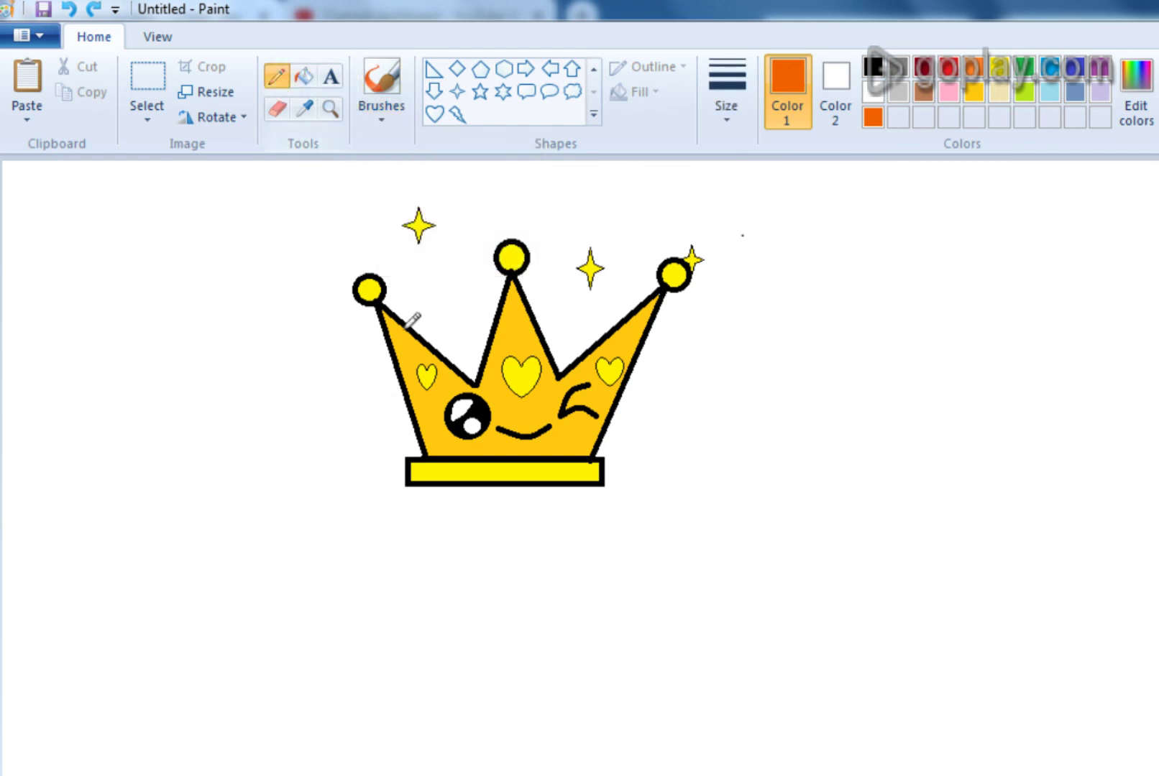
pyautogui.moveTo(389, 321)
pyautogui.mouseDown()
pyautogui.moveTo(449, 376)
pyautogui.moveTo(449, 447)
pyautogui.mouseUp()
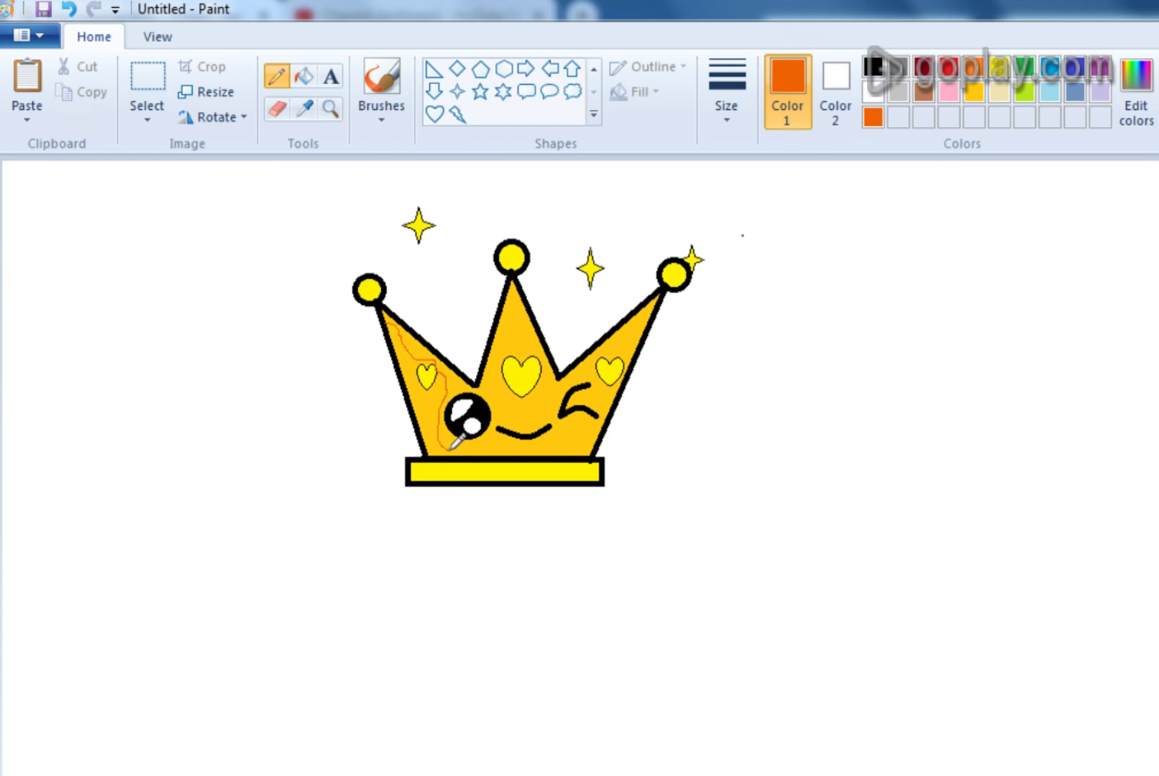
pyautogui.click(304, 76)
pyautogui.click(411, 357)
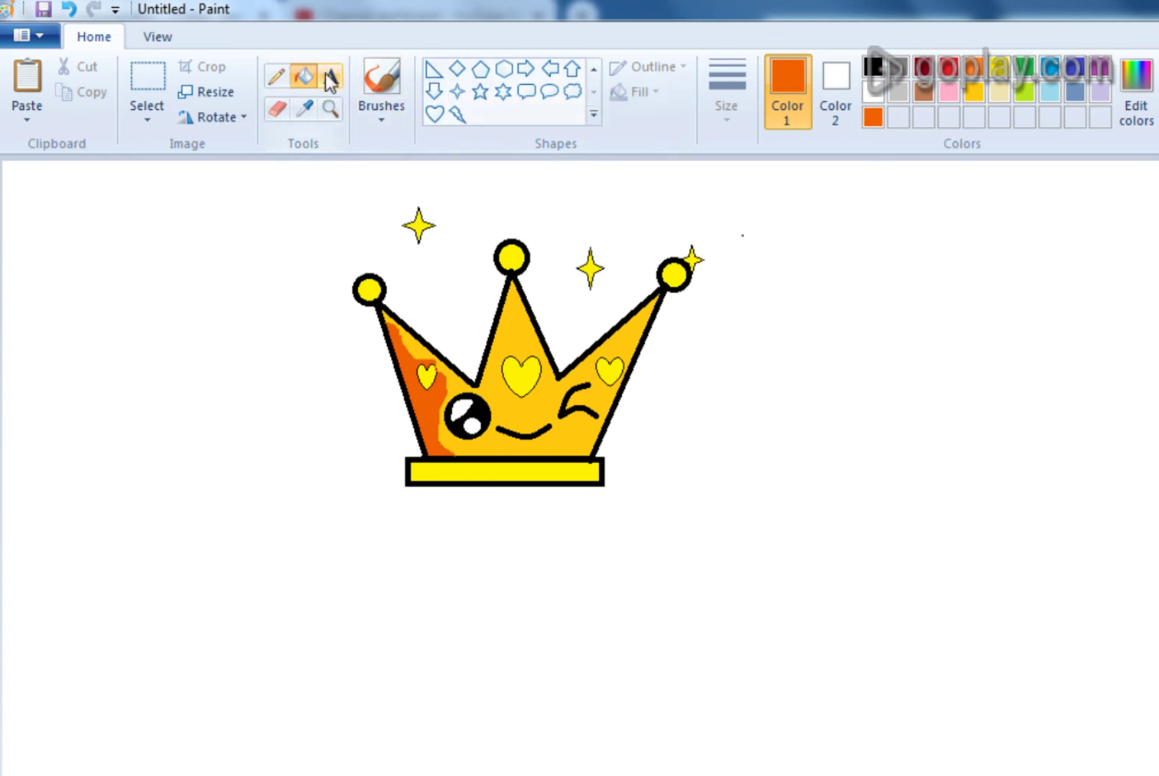
# Switch back to the Pencil to outline the shadow on the middle spike.
pyautogui.click(276, 76)
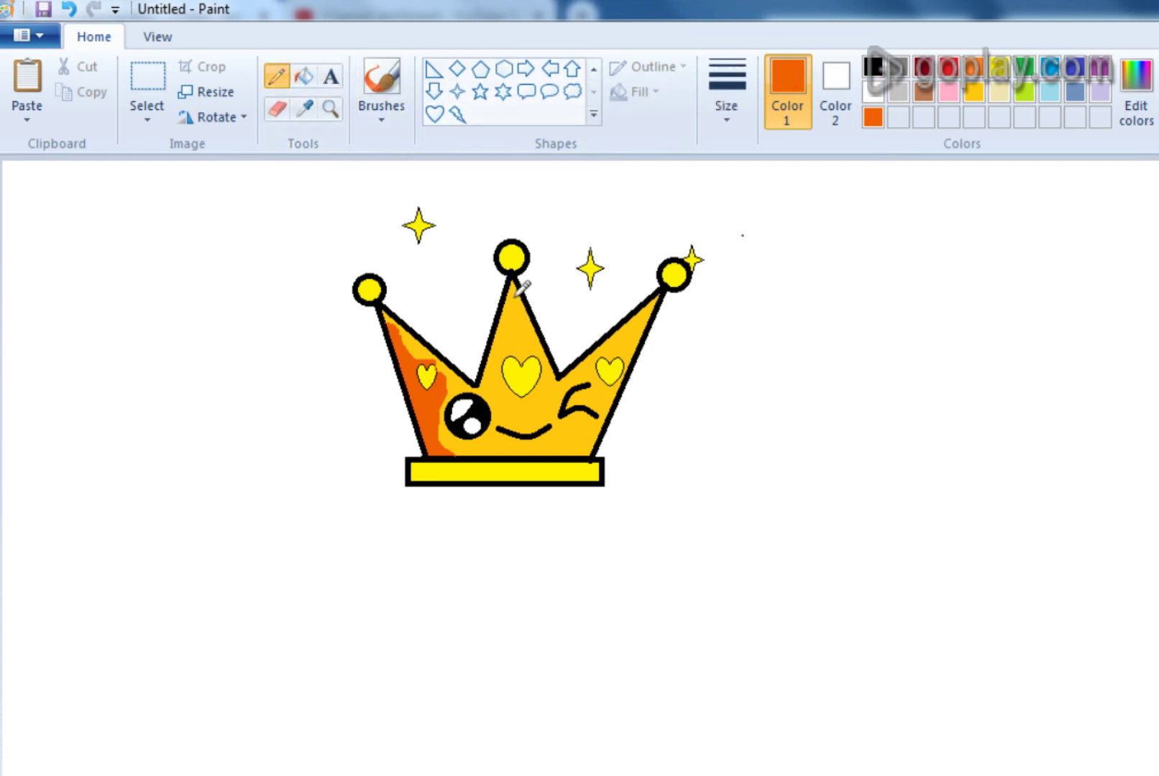